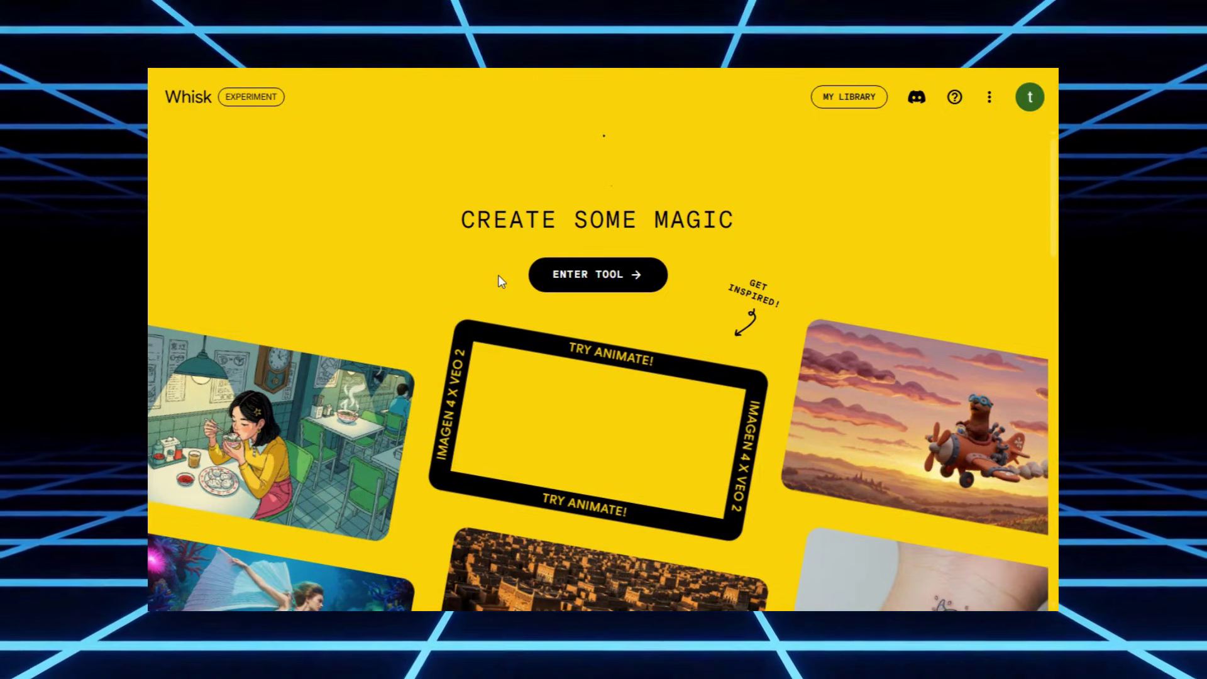
- Browse the Whisk landing page and enter the image-creation tool
scroll(501, 281, down, 3)
scroll(500, 281, up, 3)
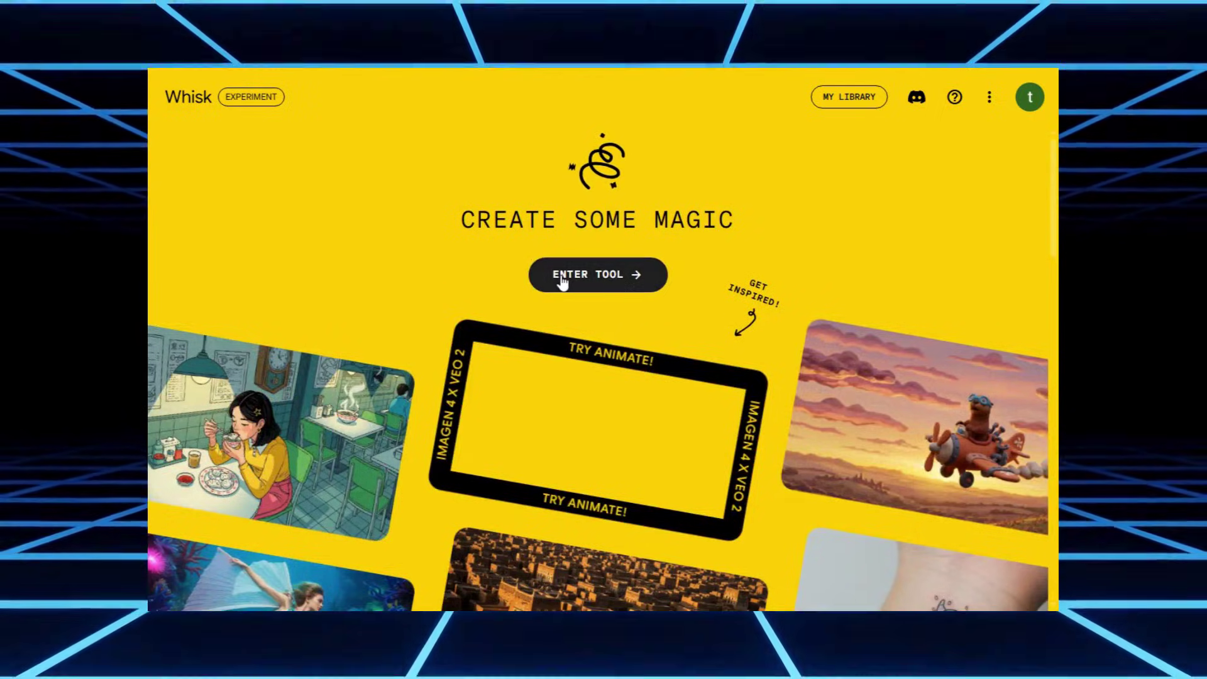
click(562, 282)
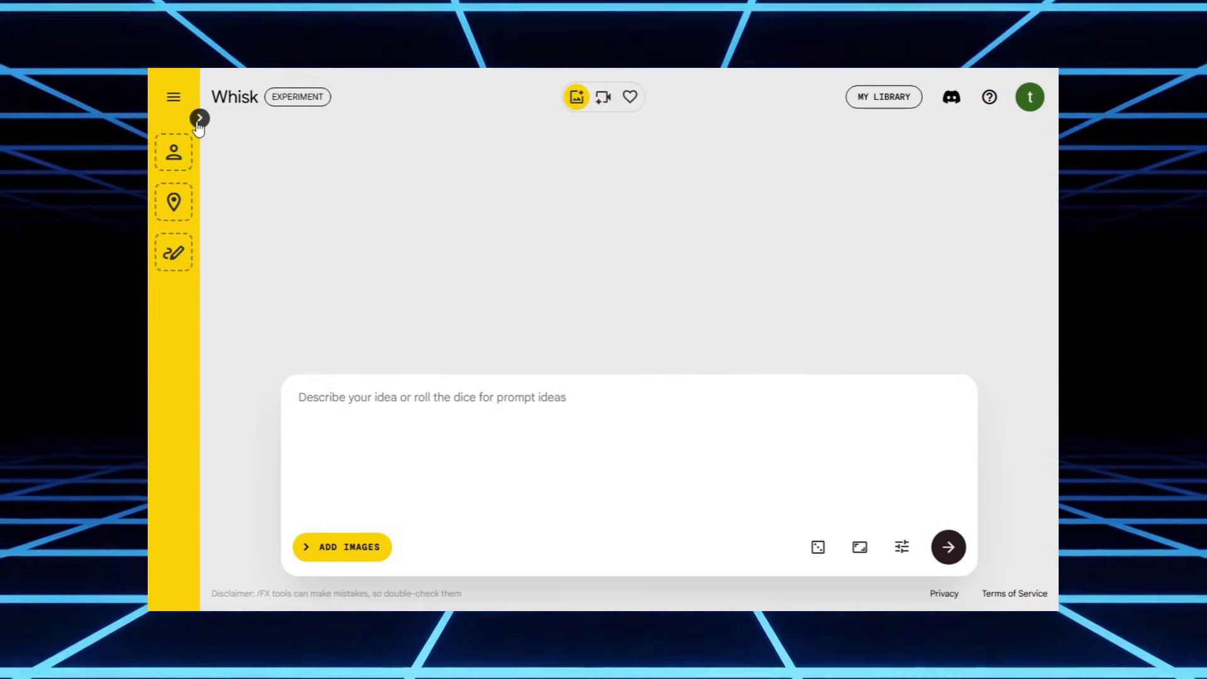
- Expand the reference sidebar and inspect the Subject, Scene and Style drop zones
click(199, 119)
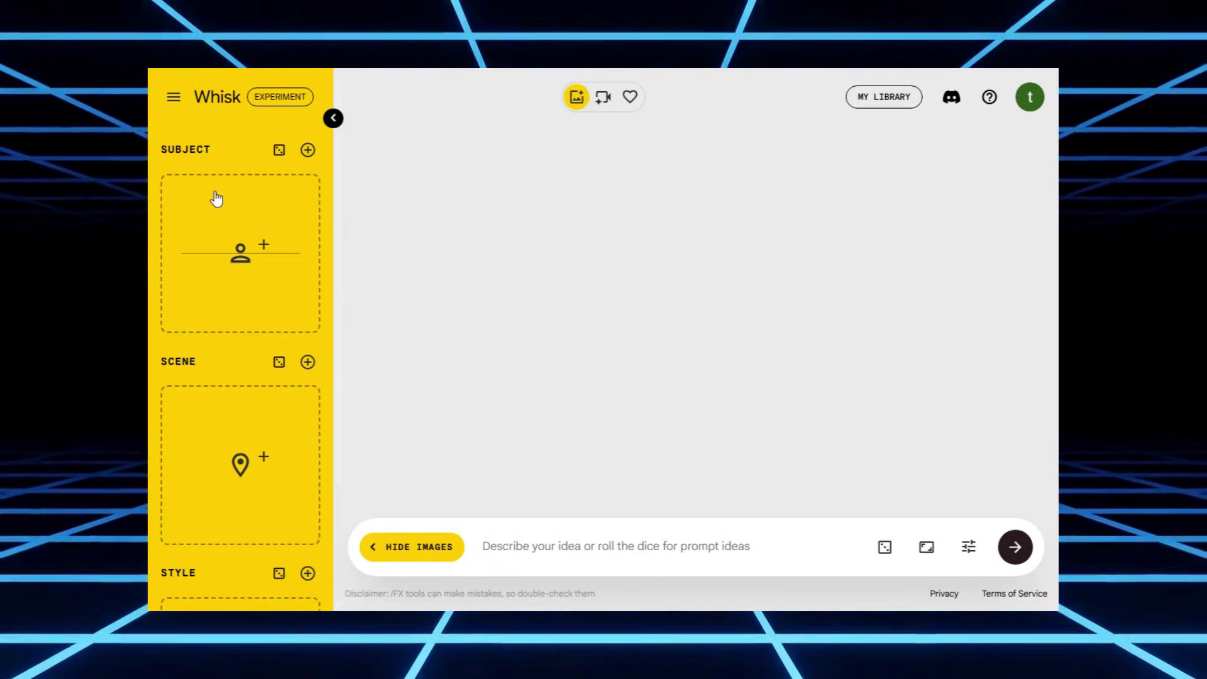
mouse_move(225, 233)
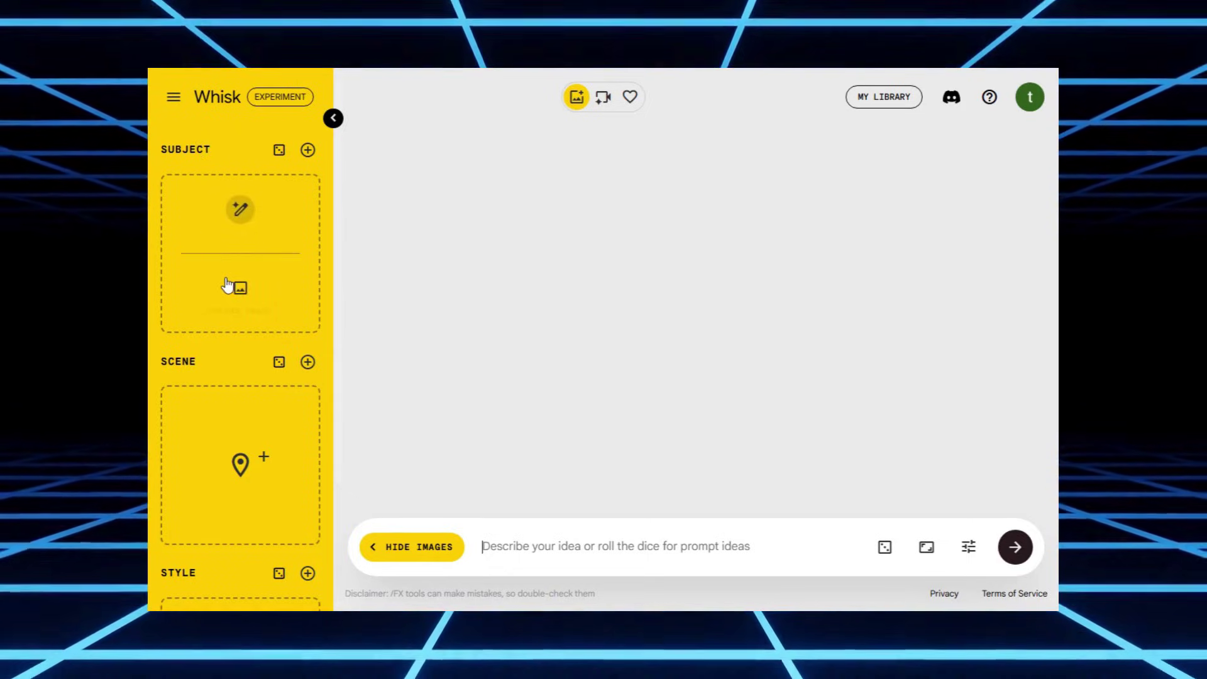
mouse_move(226, 452)
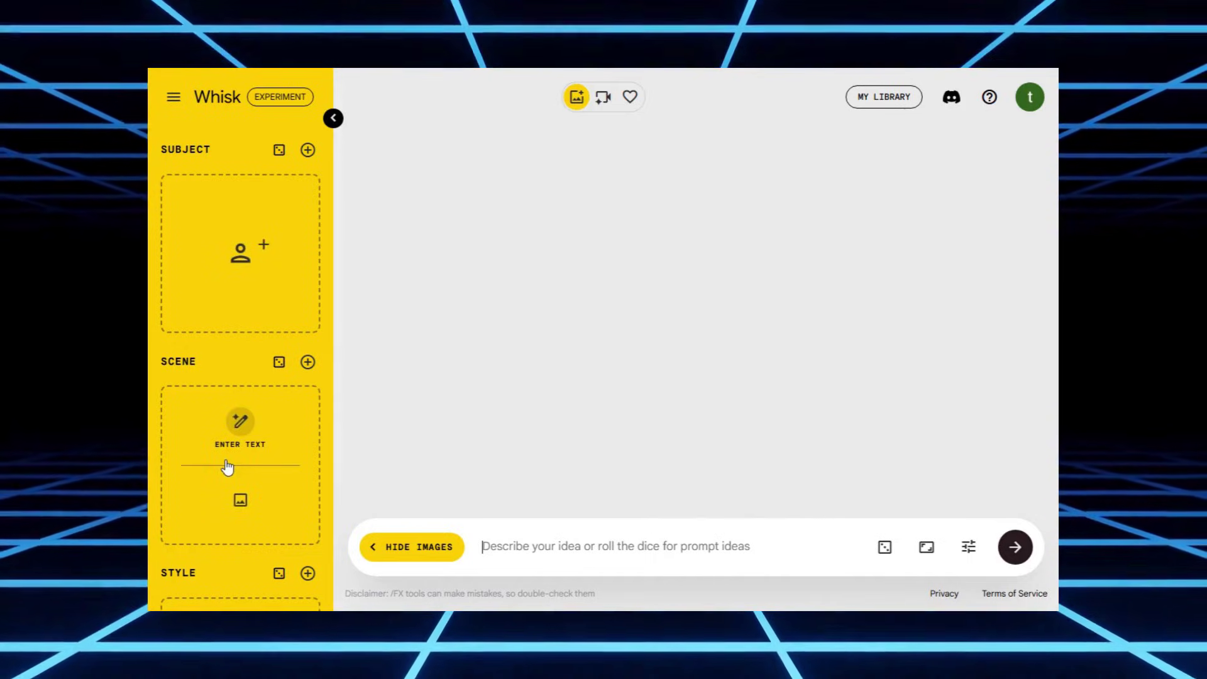
scroll(227, 467, down, 3)
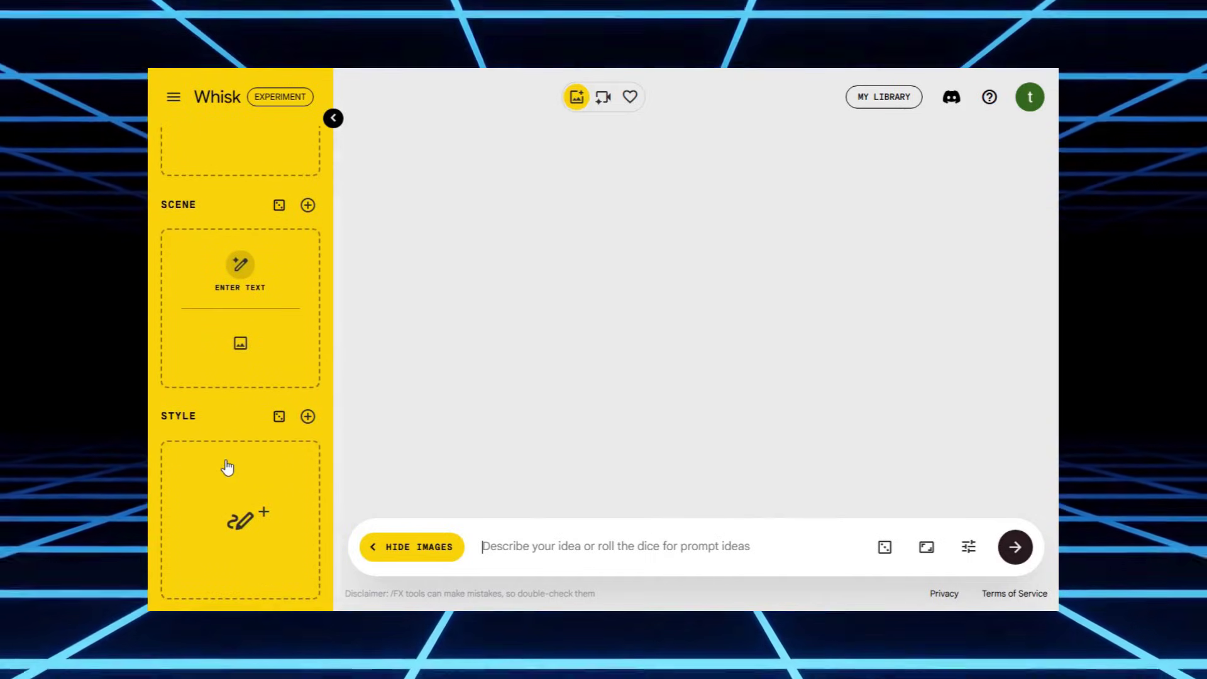
mouse_move(224, 504)
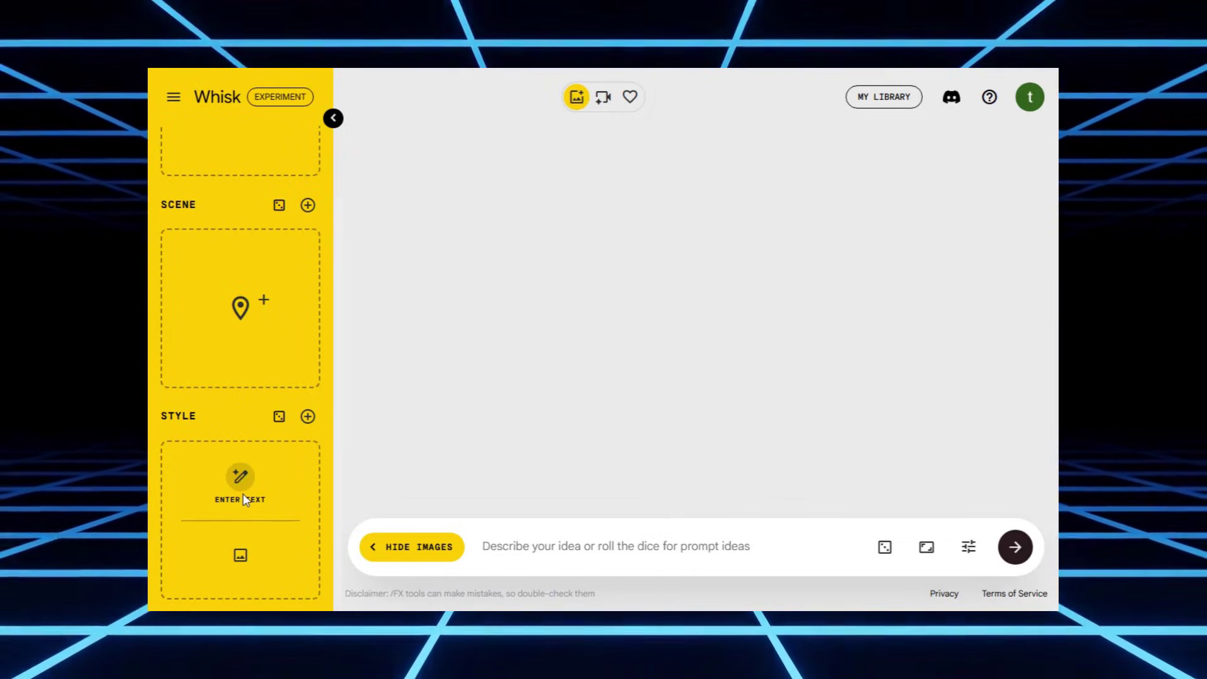
scroll(236, 363, up, 3)
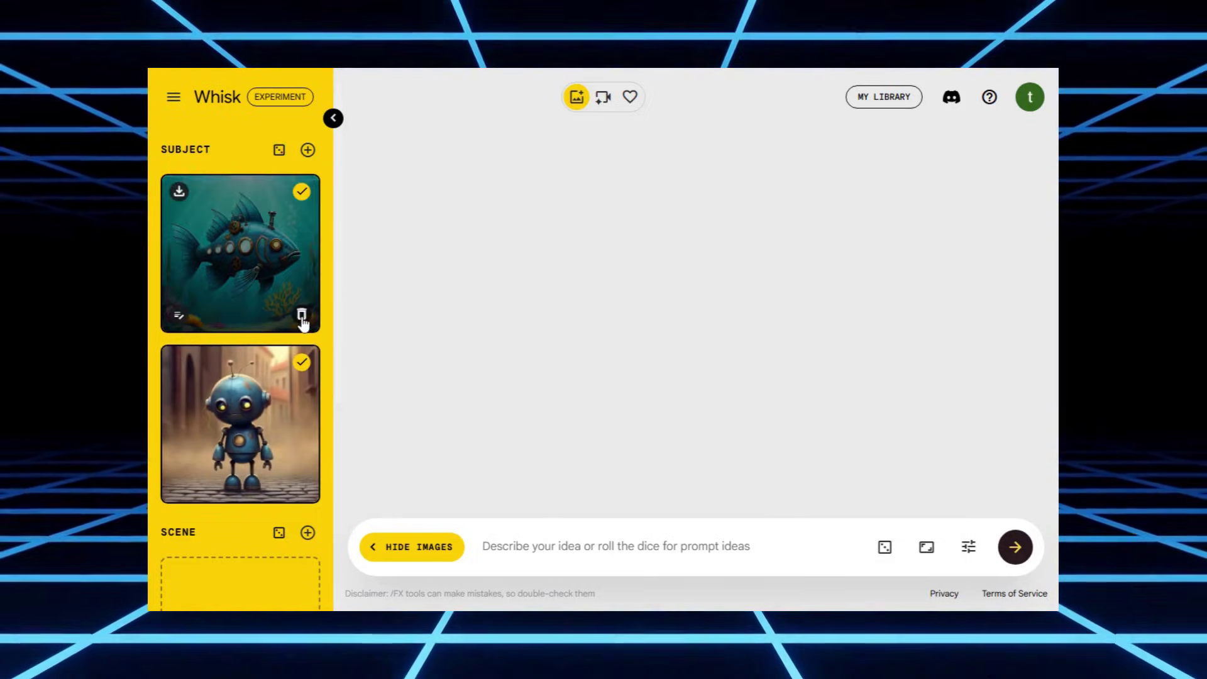
- Delete the fish and robot subjects and roll two random Scene images: a diner and a garden courtyard
click(301, 313)
click(302, 314)
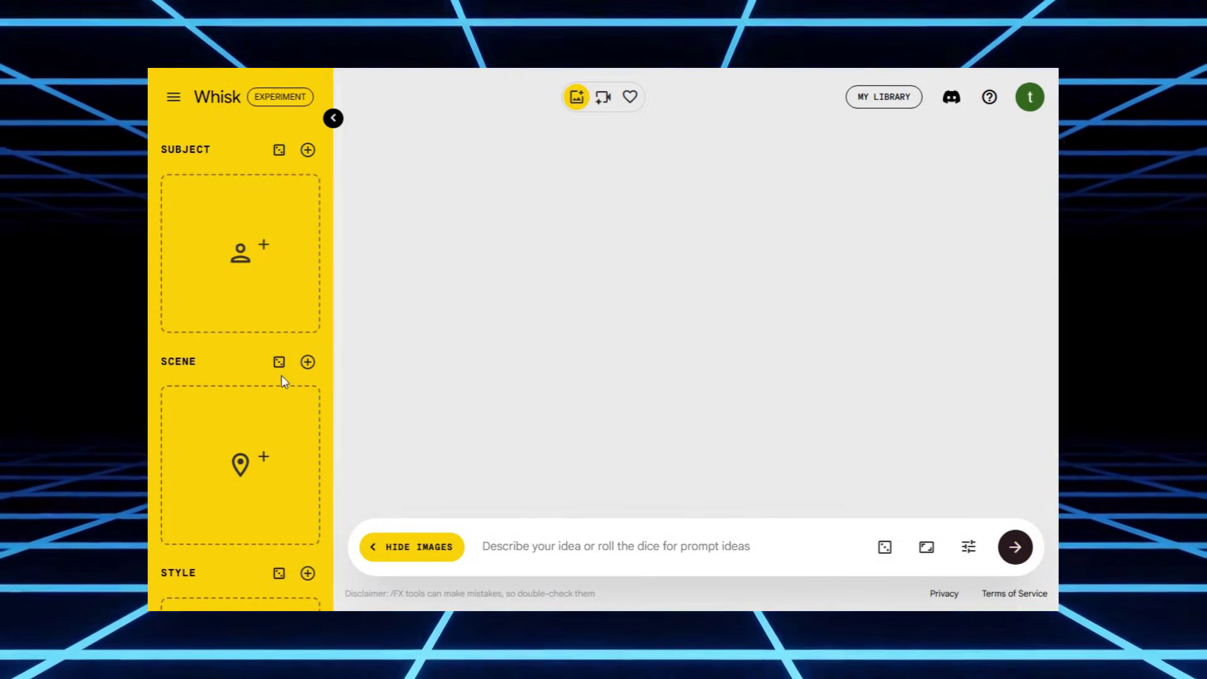
click(279, 363)
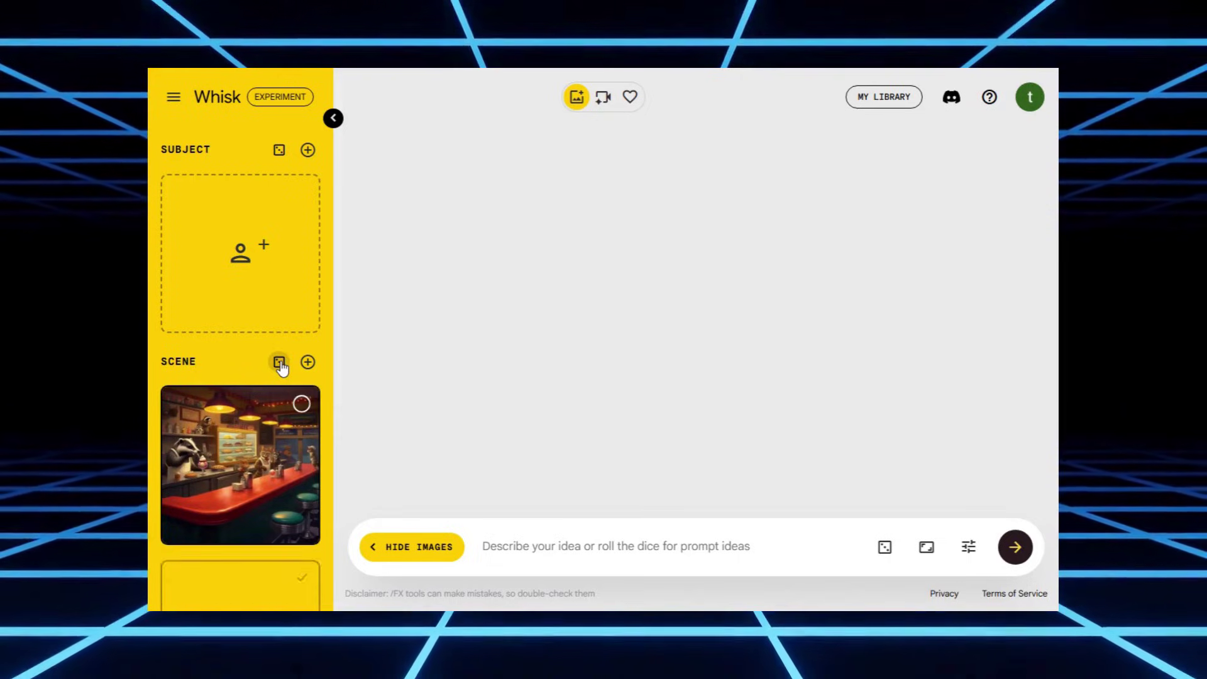
scroll(279, 363, down, 2)
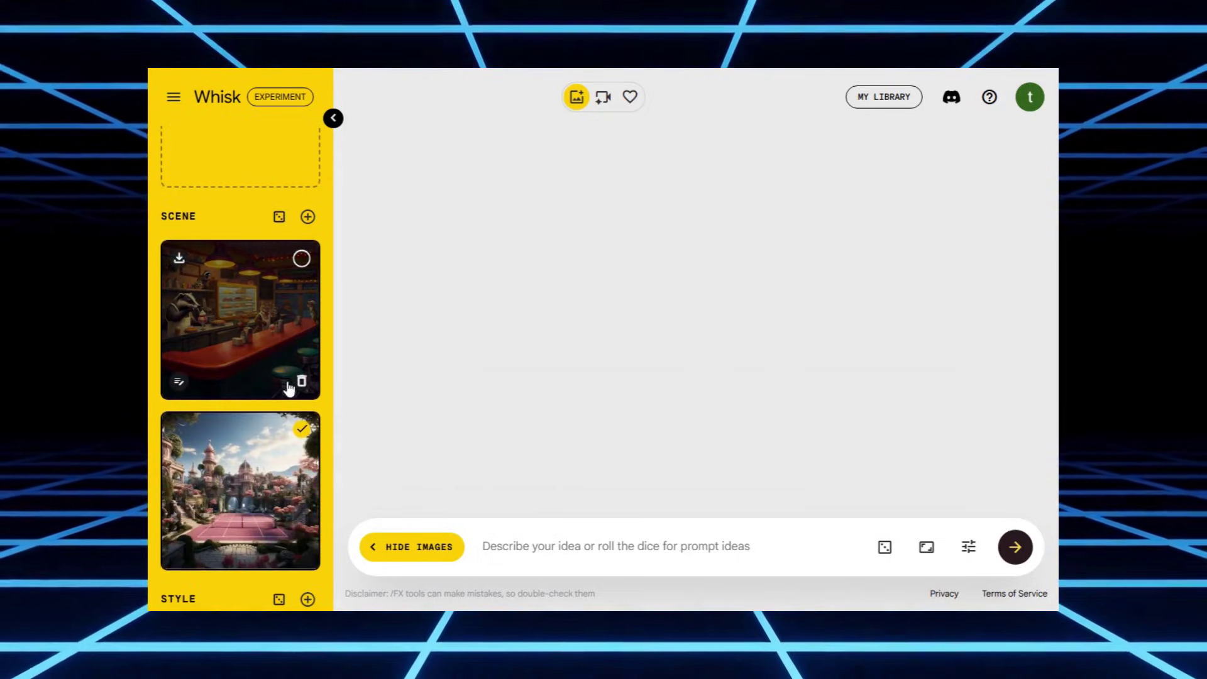
- Clear both scene images and upload the woman photo as the Subject
click(300, 382)
click(301, 382)
click(295, 377)
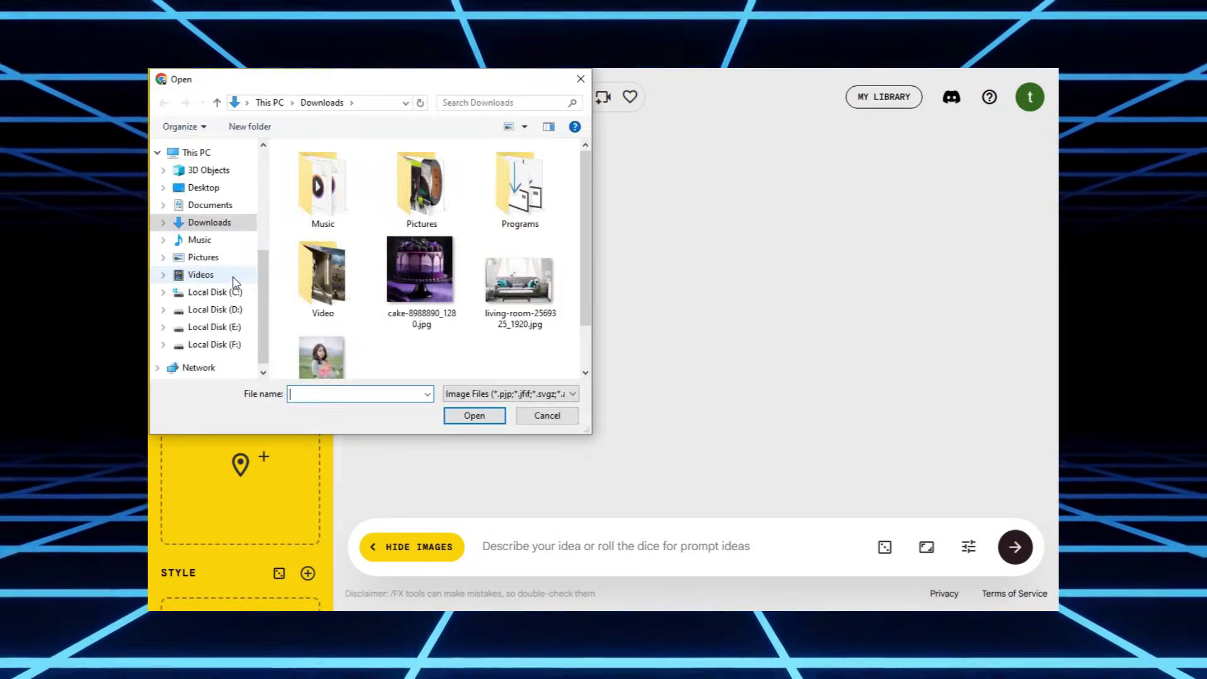
double_click(326, 358)
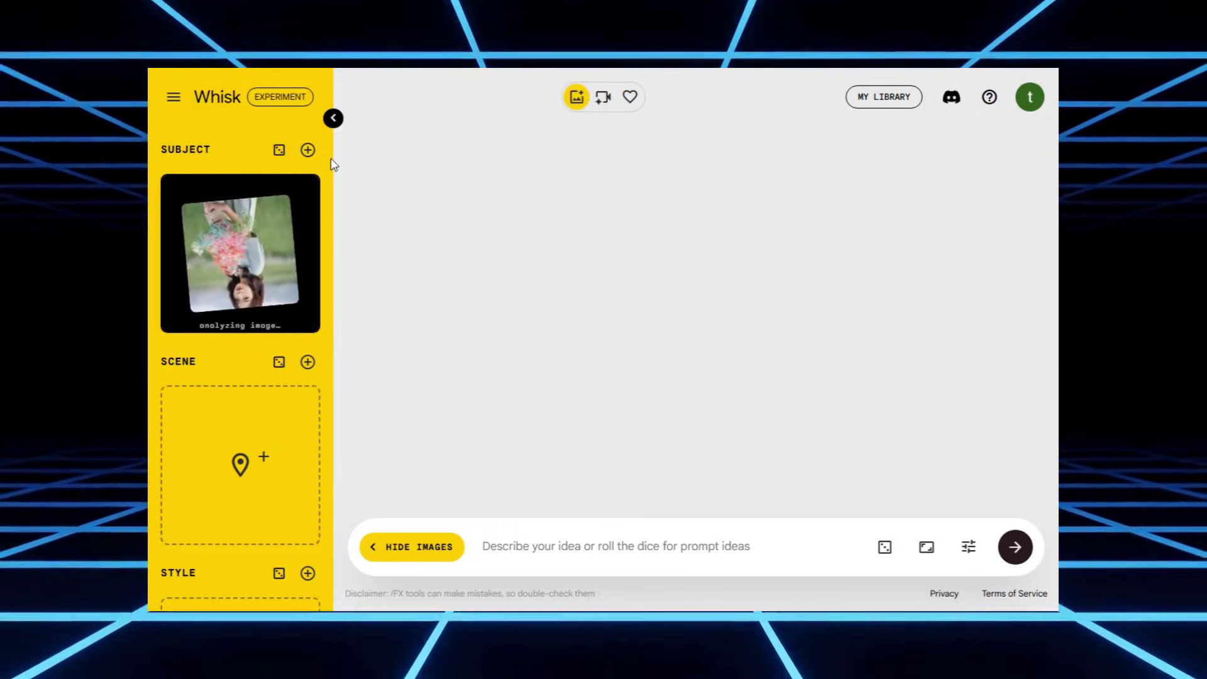
- Add a second Subject slot holding the purple layered cake photo
click(307, 150)
mouse_move(234, 353)
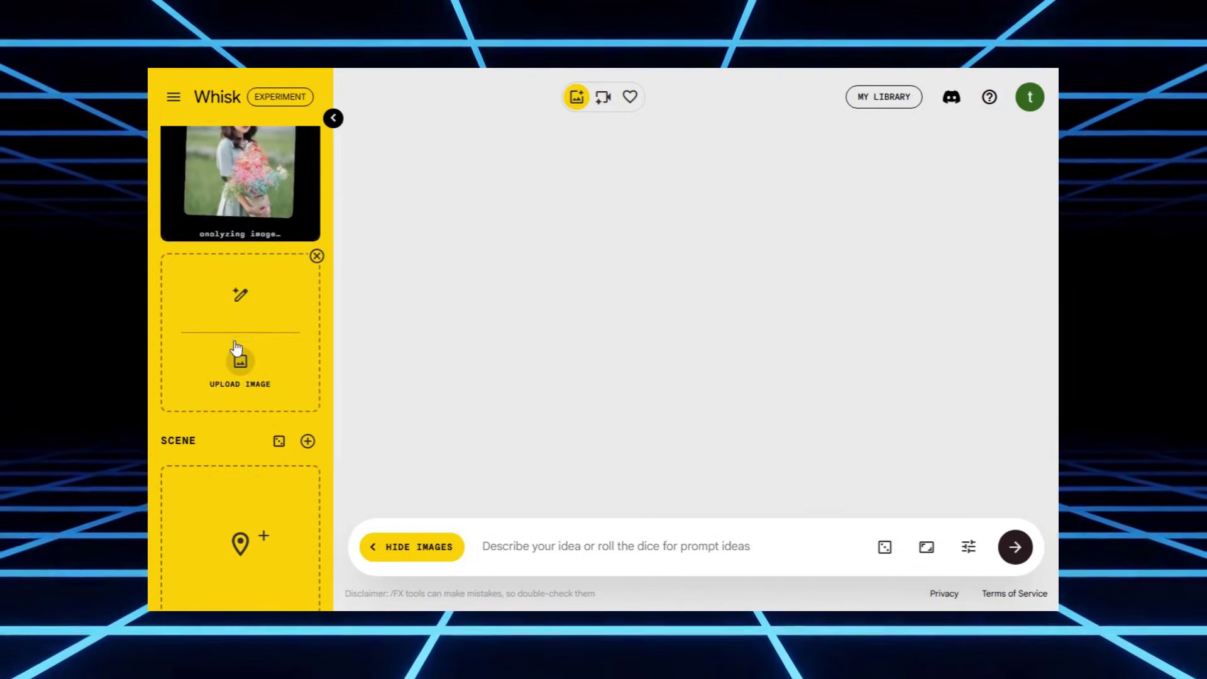
click(240, 348)
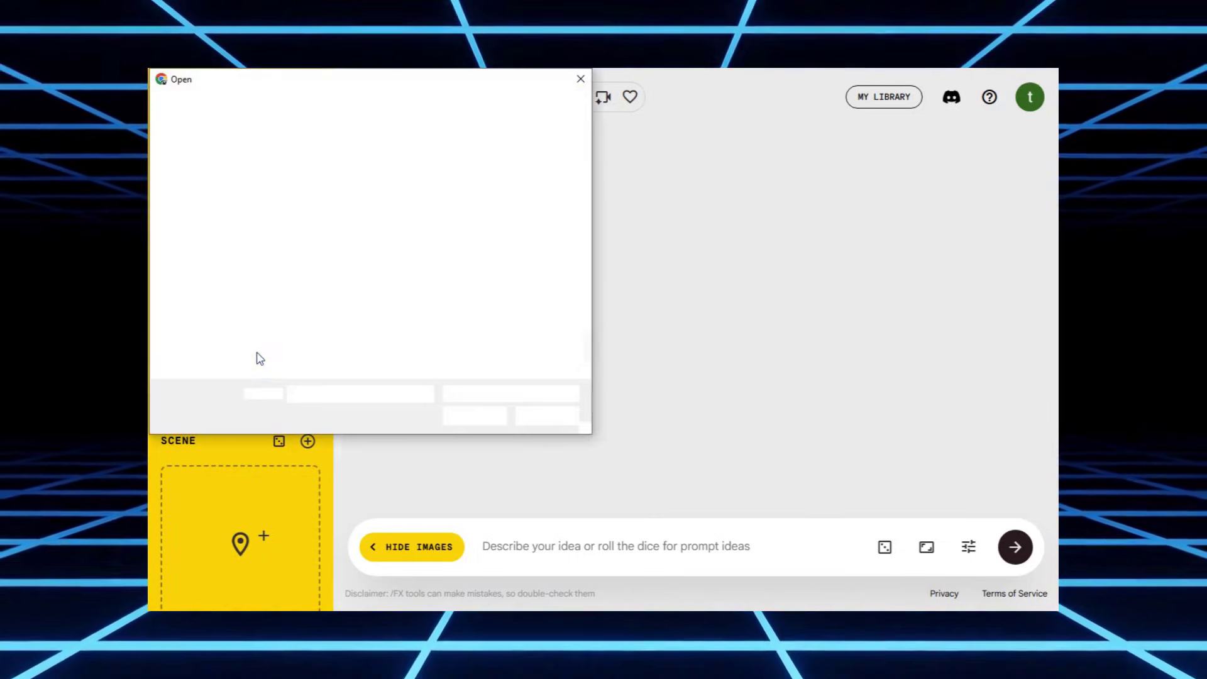
double_click(402, 278)
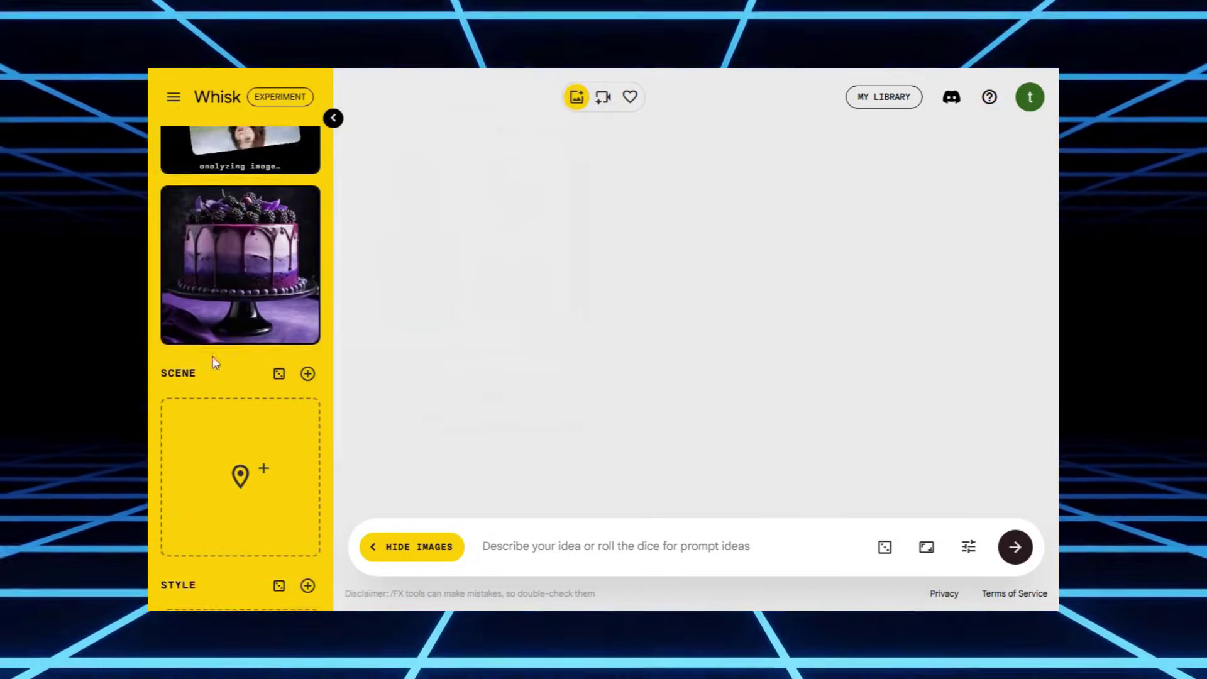
- Upload the living-room sofa photo as the Scene reference
click(241, 437)
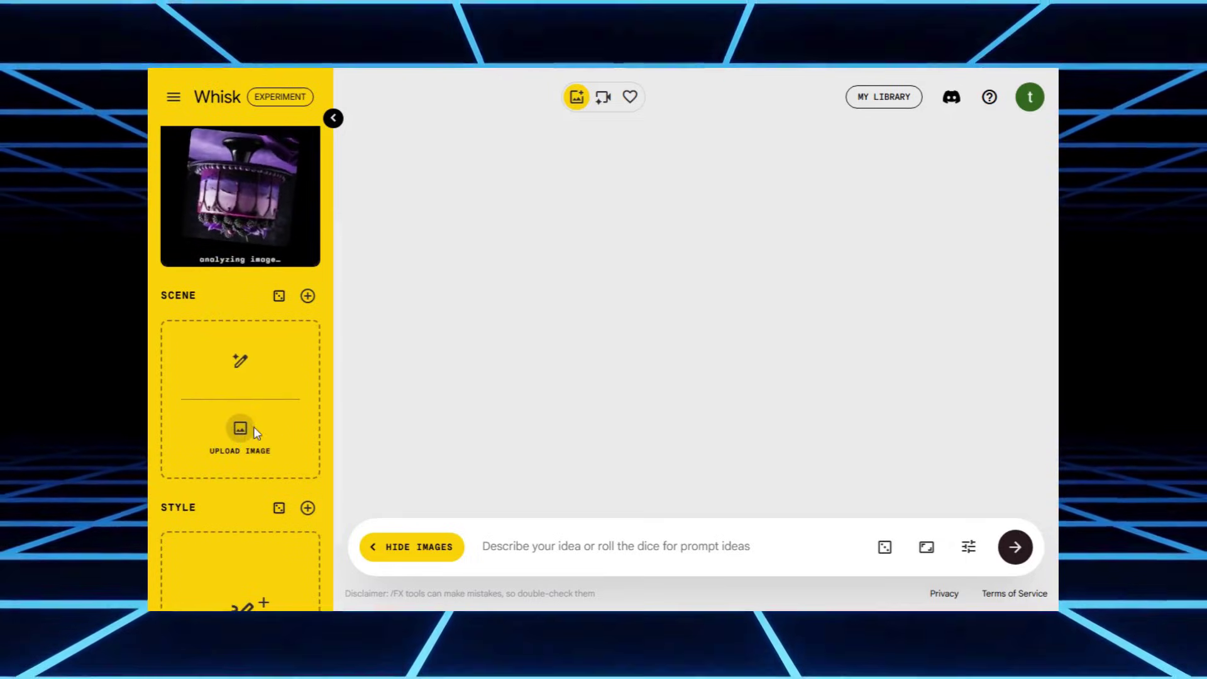
double_click(519, 283)
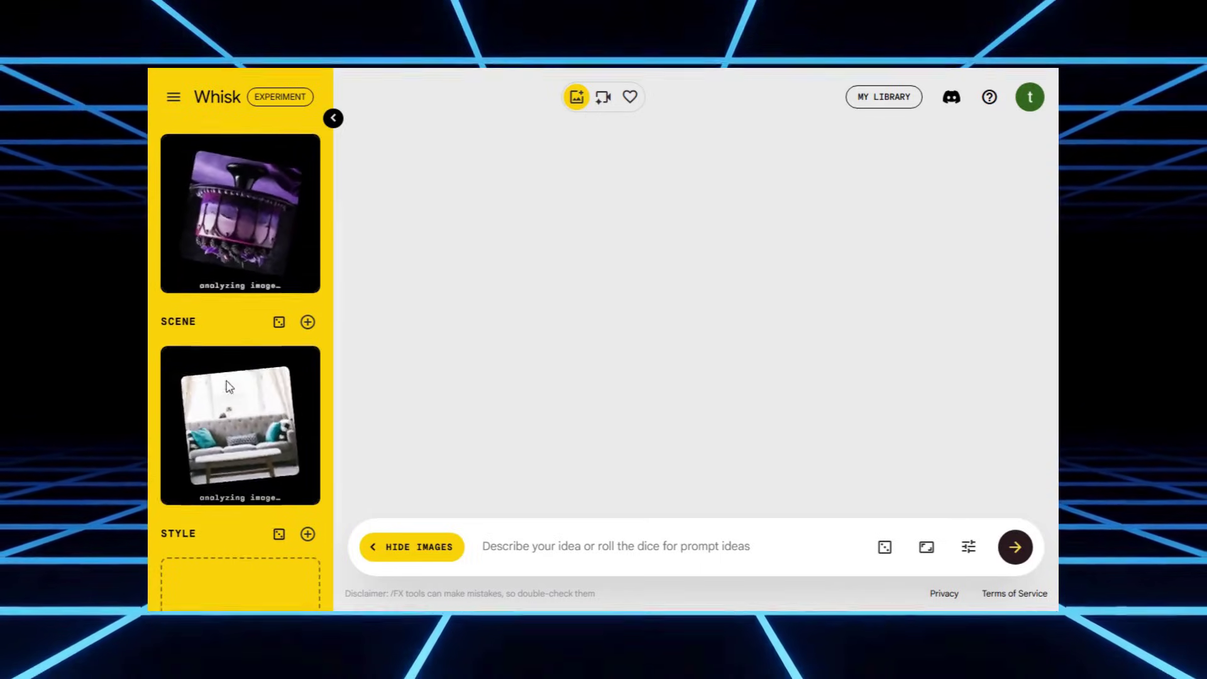
scroll(225, 379, up, 4)
scroll(225, 379, down, 3)
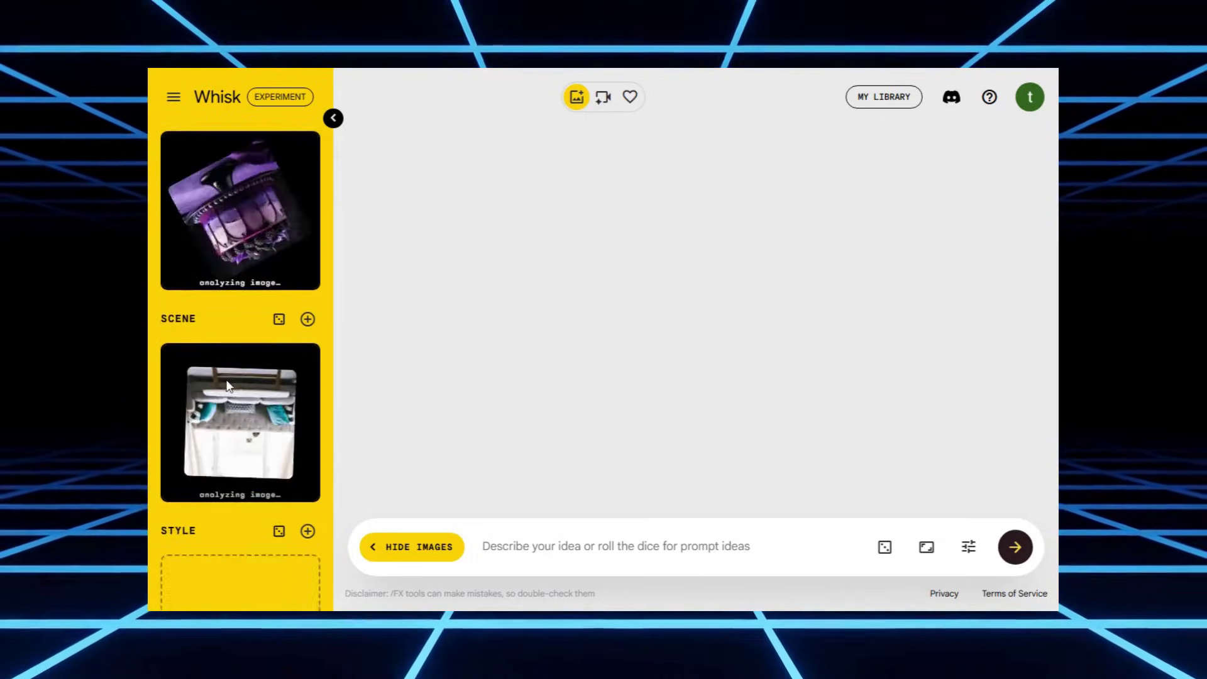
scroll(232, 424, down, 2)
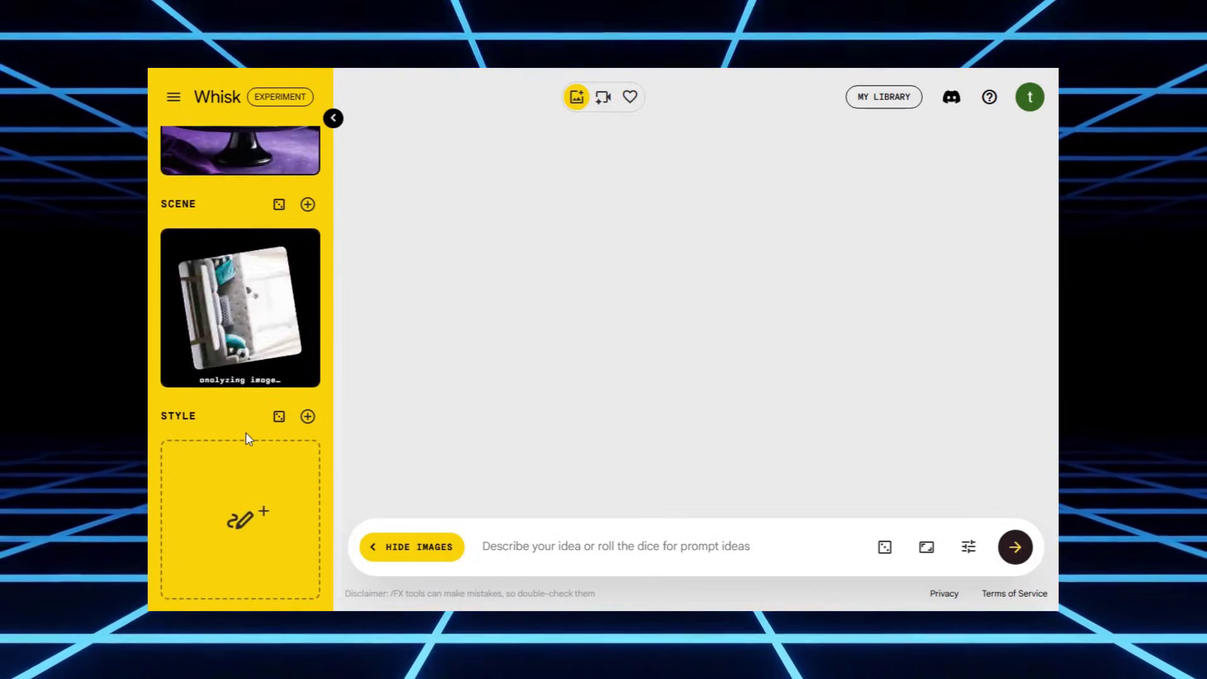
click(498, 535)
text(the girl sitting on the sofa with tearing eyes. the cake on the table and tree candles on it.)
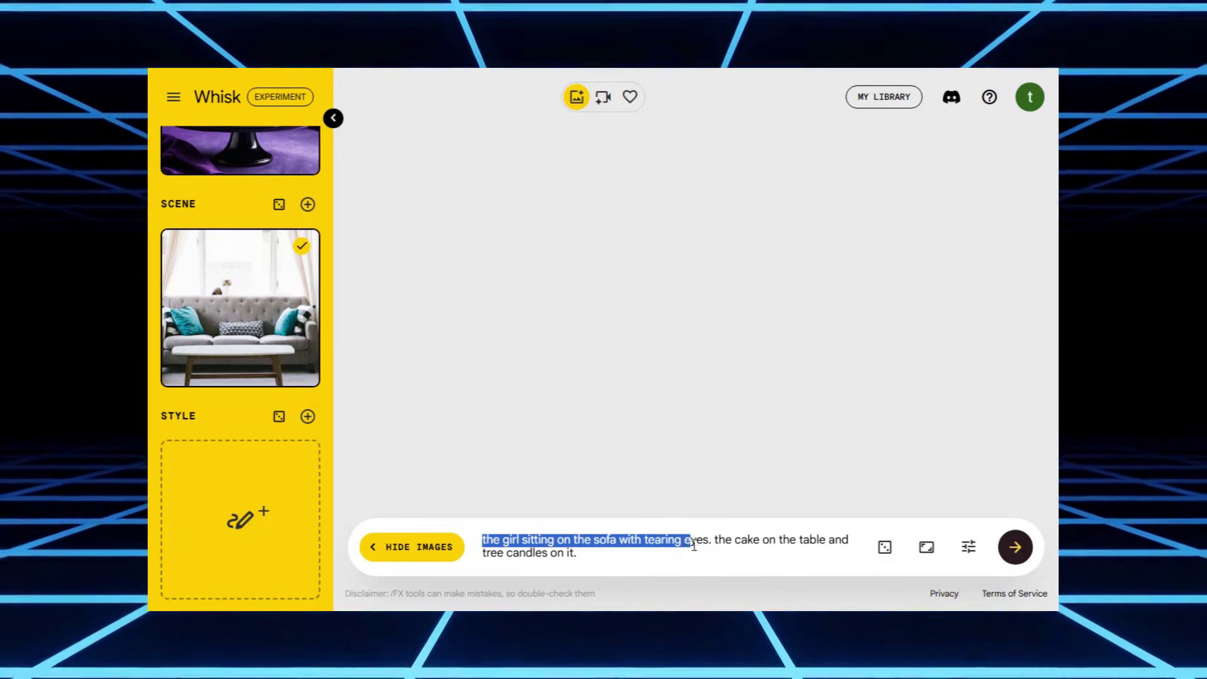
drag(722, 547, 727, 552)
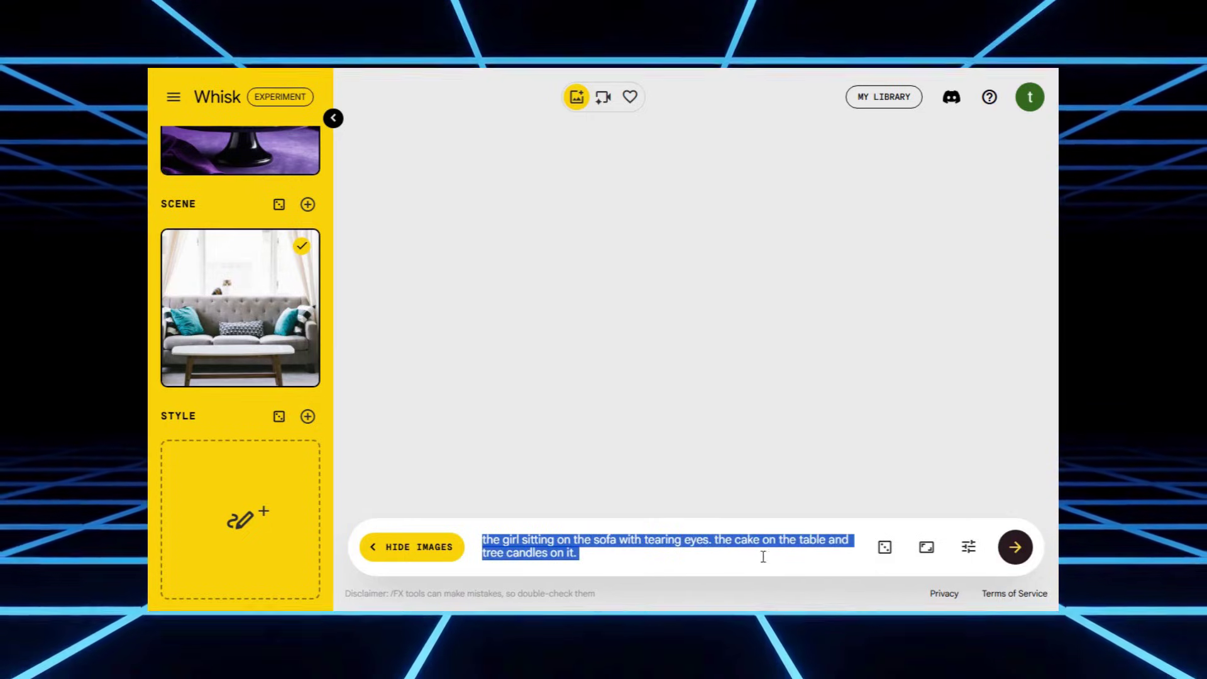
click(1019, 553)
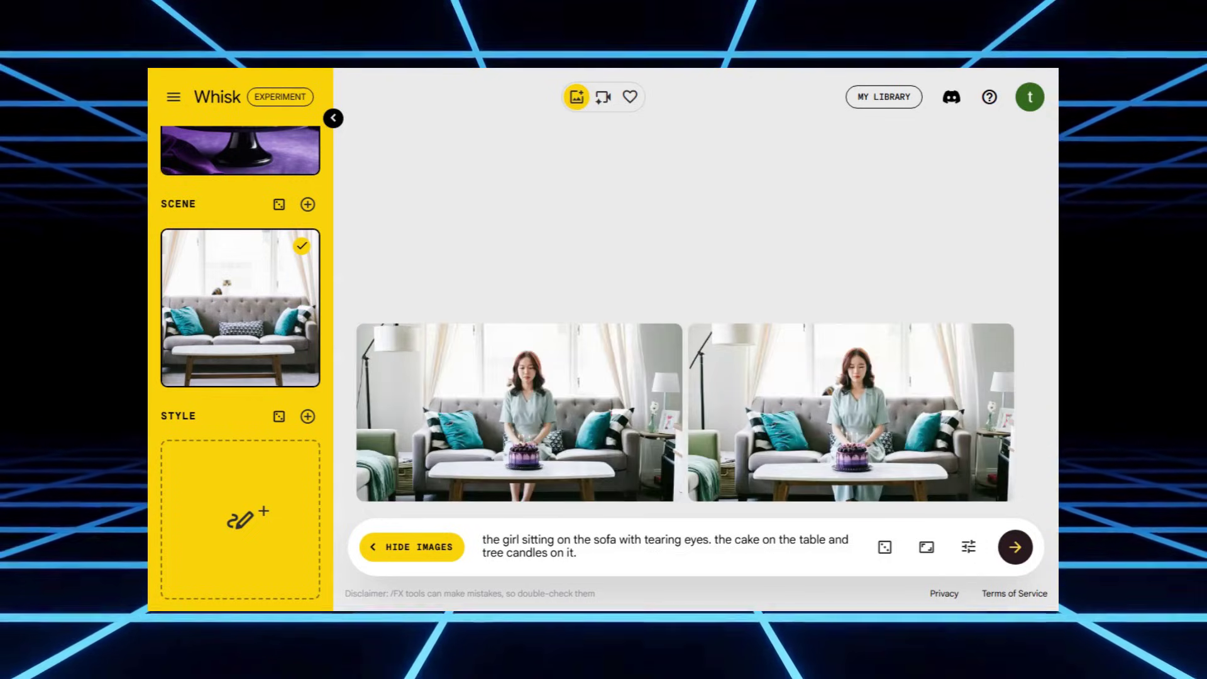
mouse_move(496, 414)
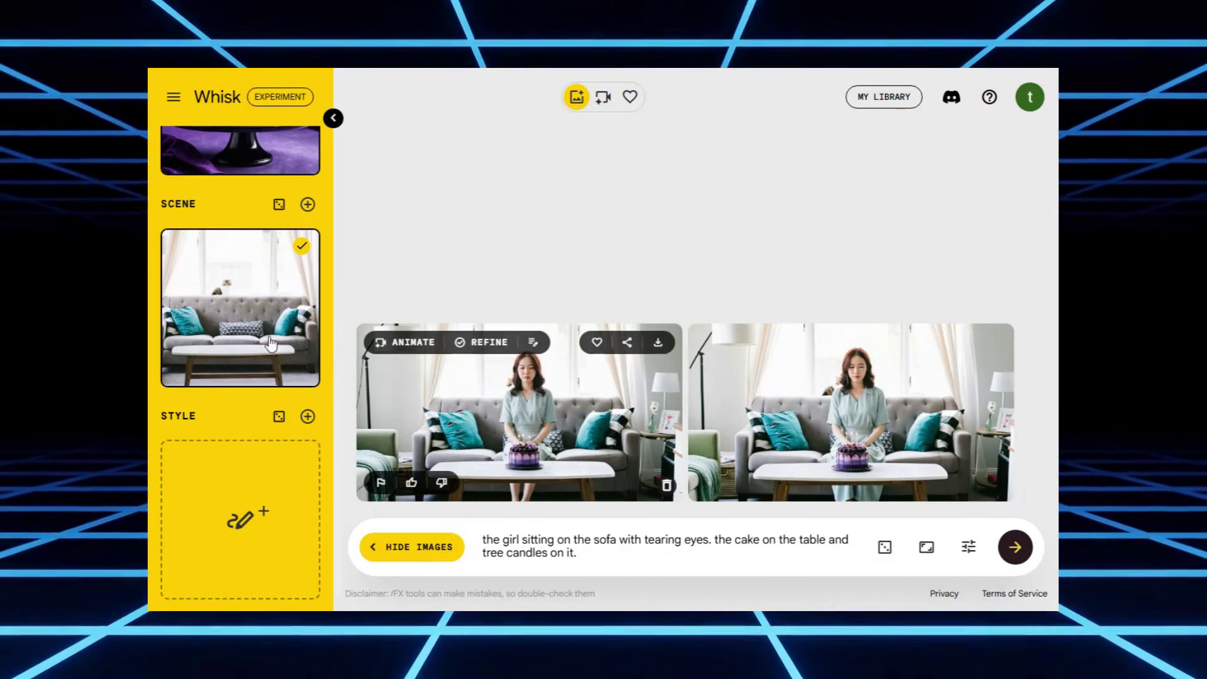
scroll(270, 344, up, 5)
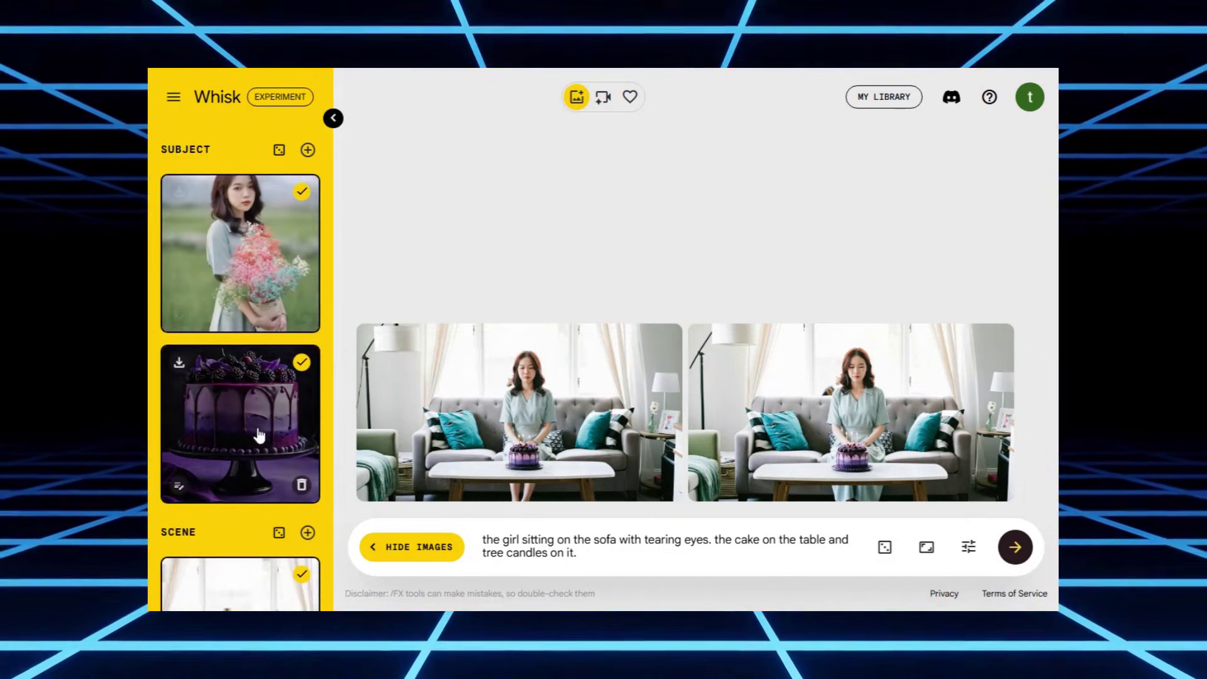
mouse_move(528, 461)
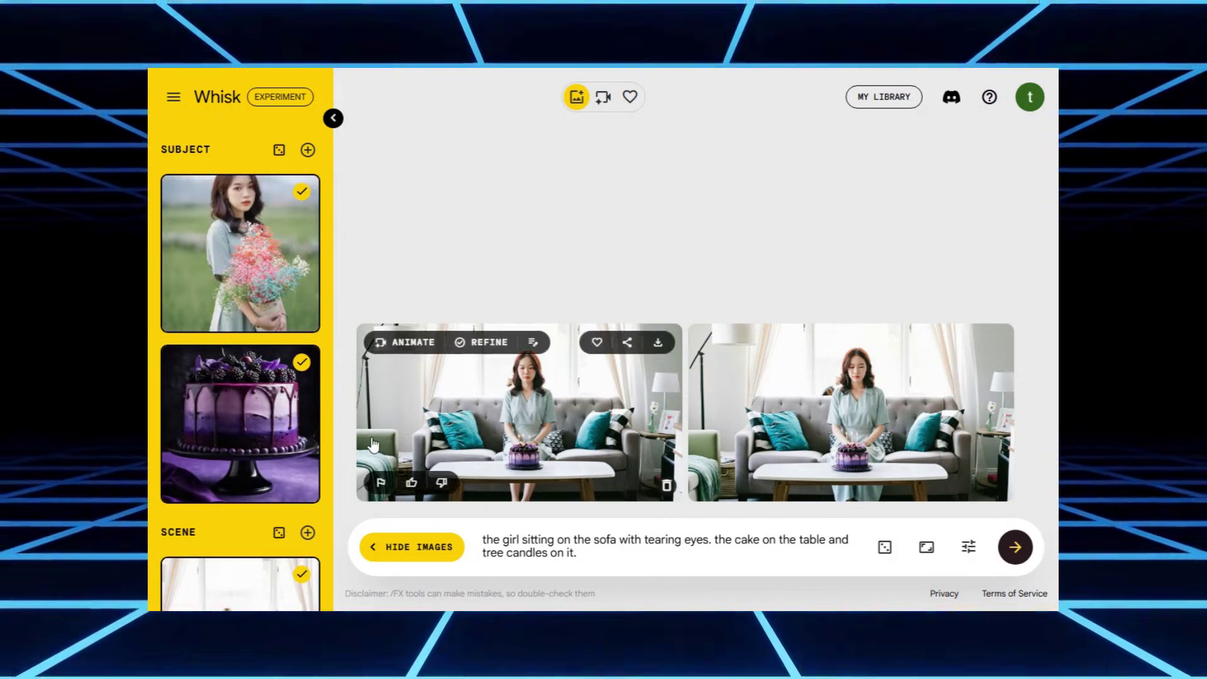
scroll(264, 503, down, 2)
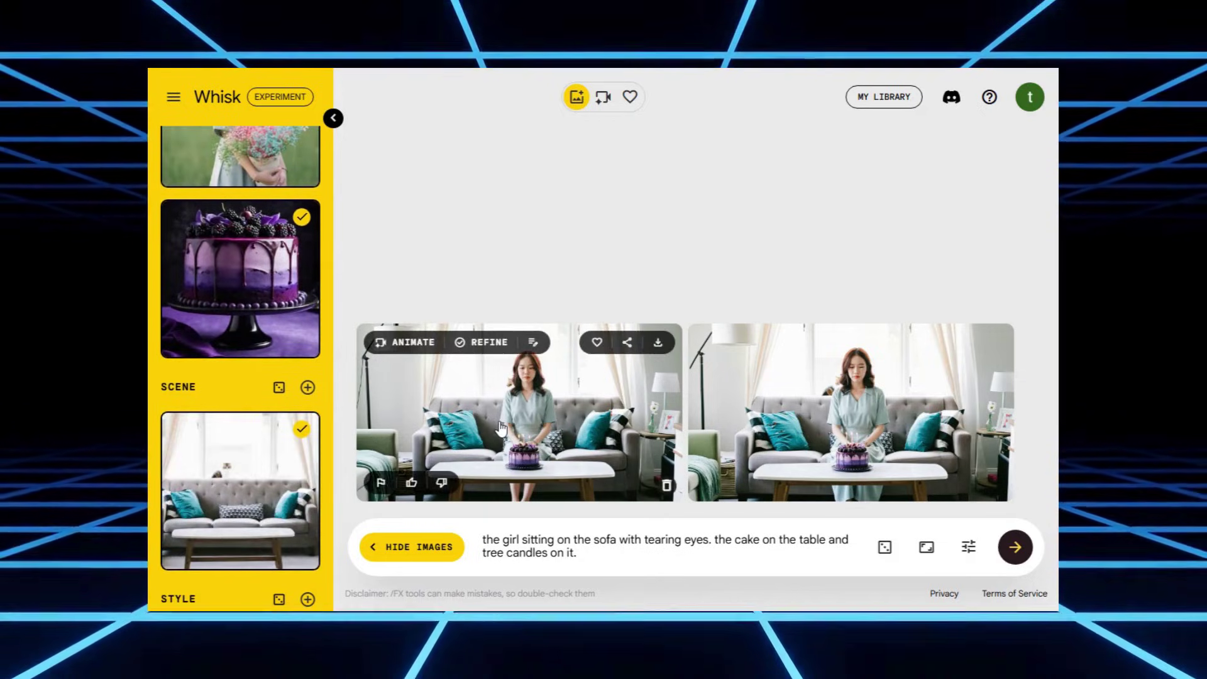
- Preview both sofa images in Refine, download the second, and remove the living-room scene reference
click(500, 428)
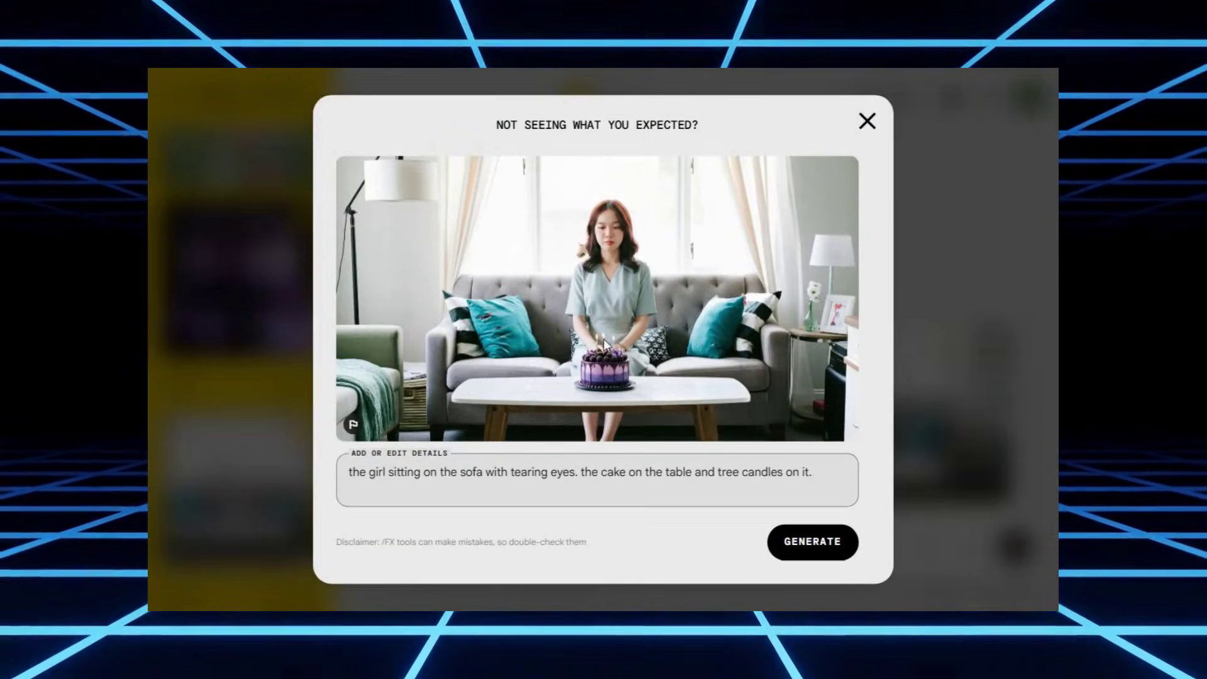
click(875, 119)
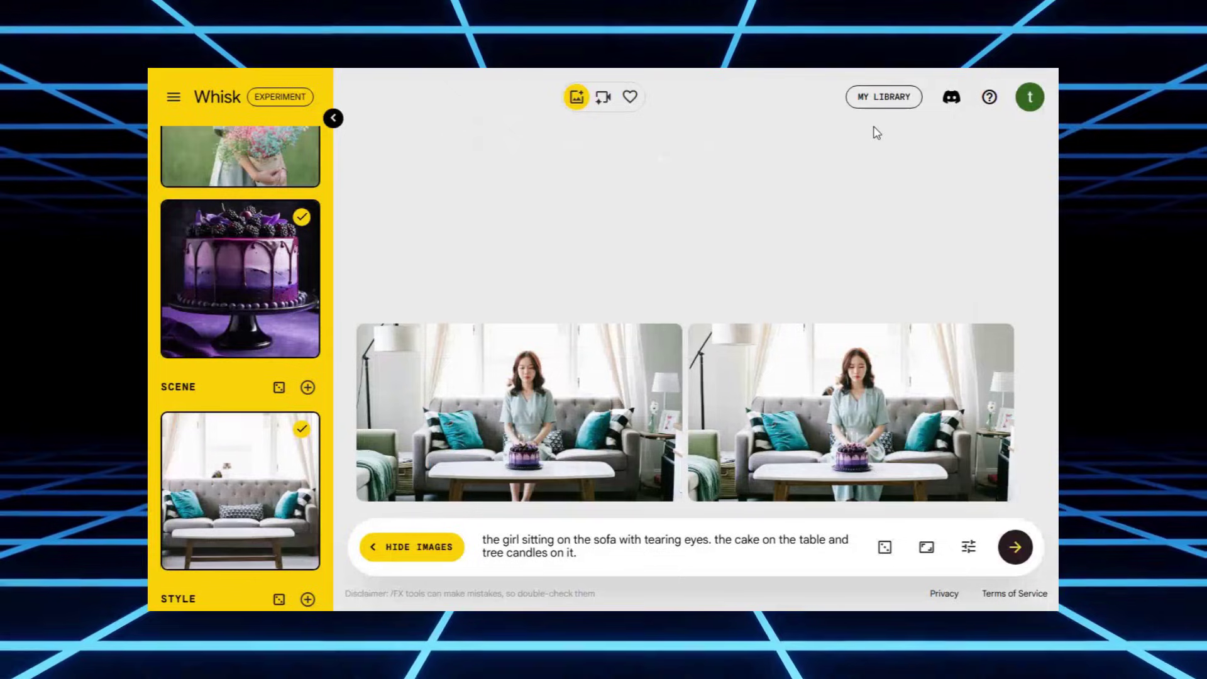
click(849, 386)
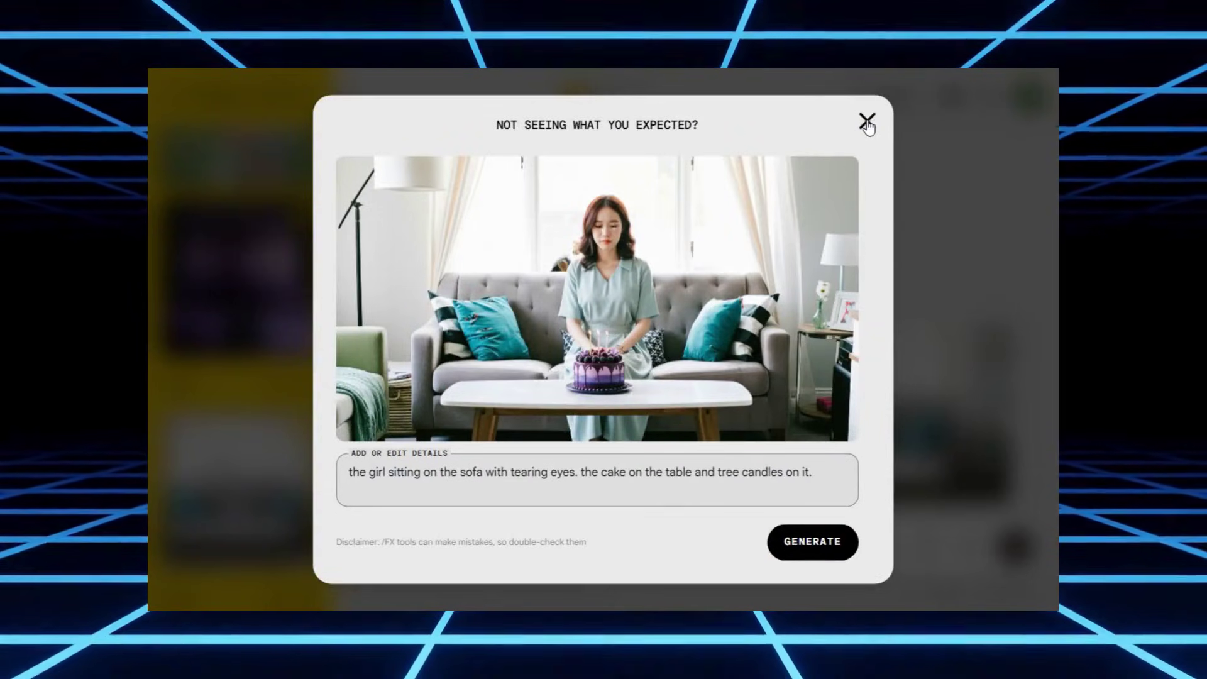
click(867, 121)
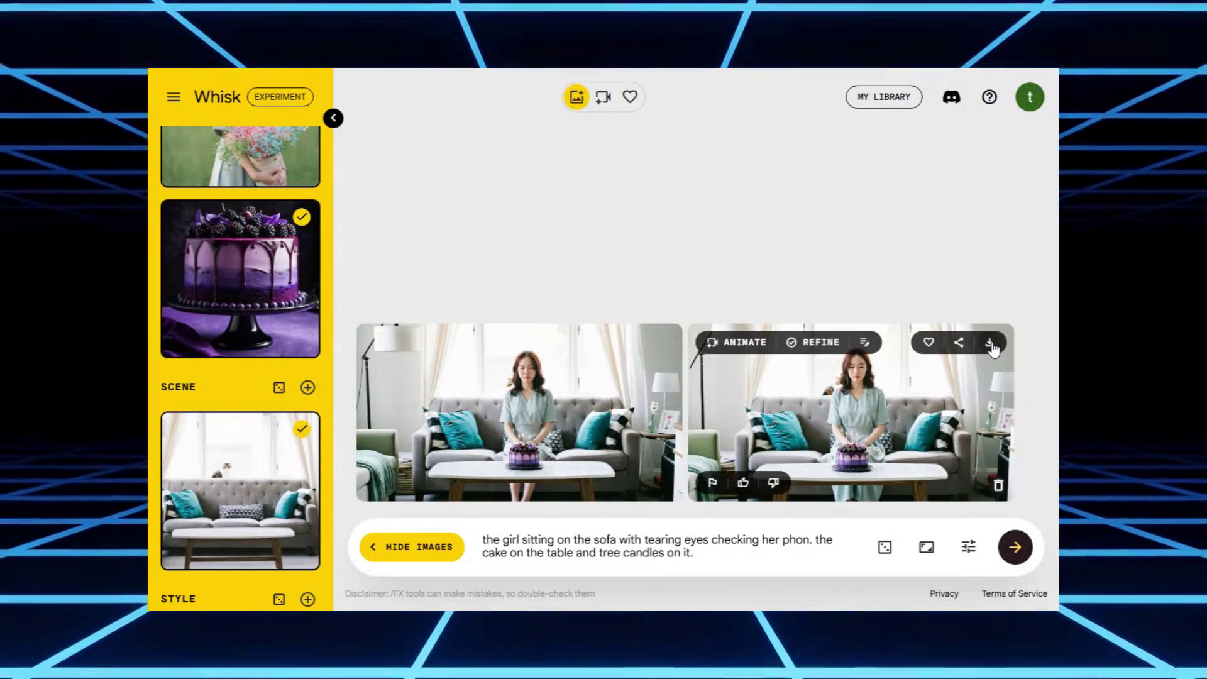
click(990, 344)
click(300, 562)
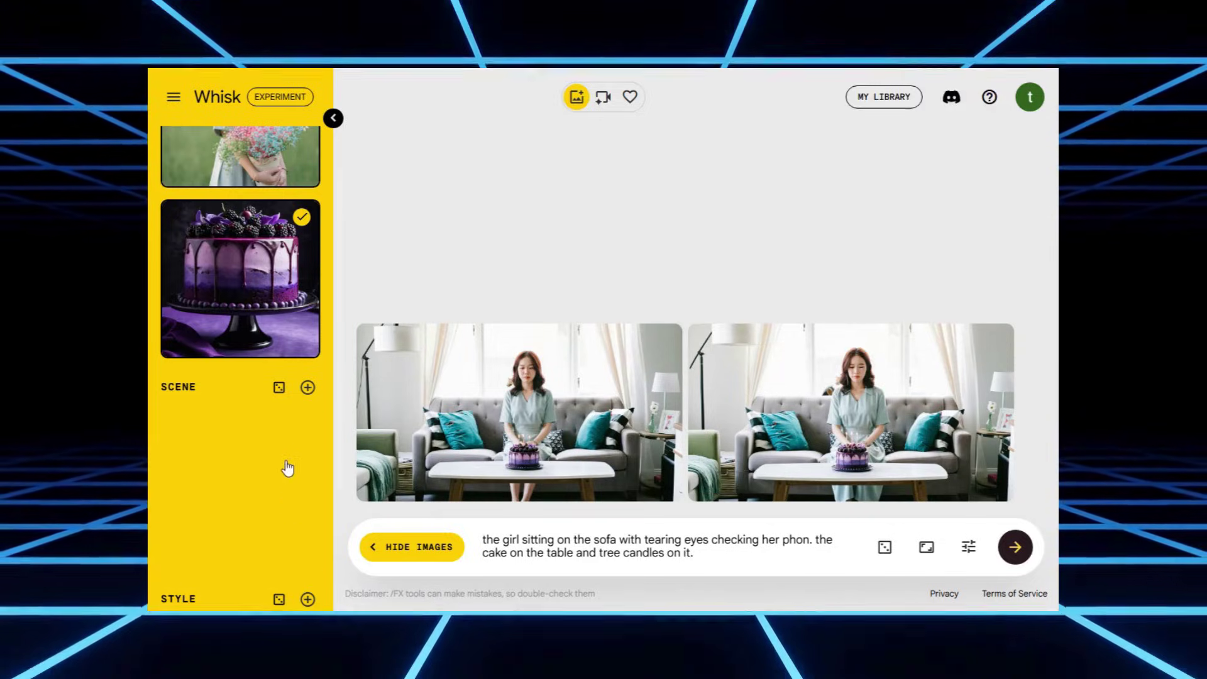
- Replace the cake and bouquet subjects with the saved sofa image as the only Subject
click(302, 342)
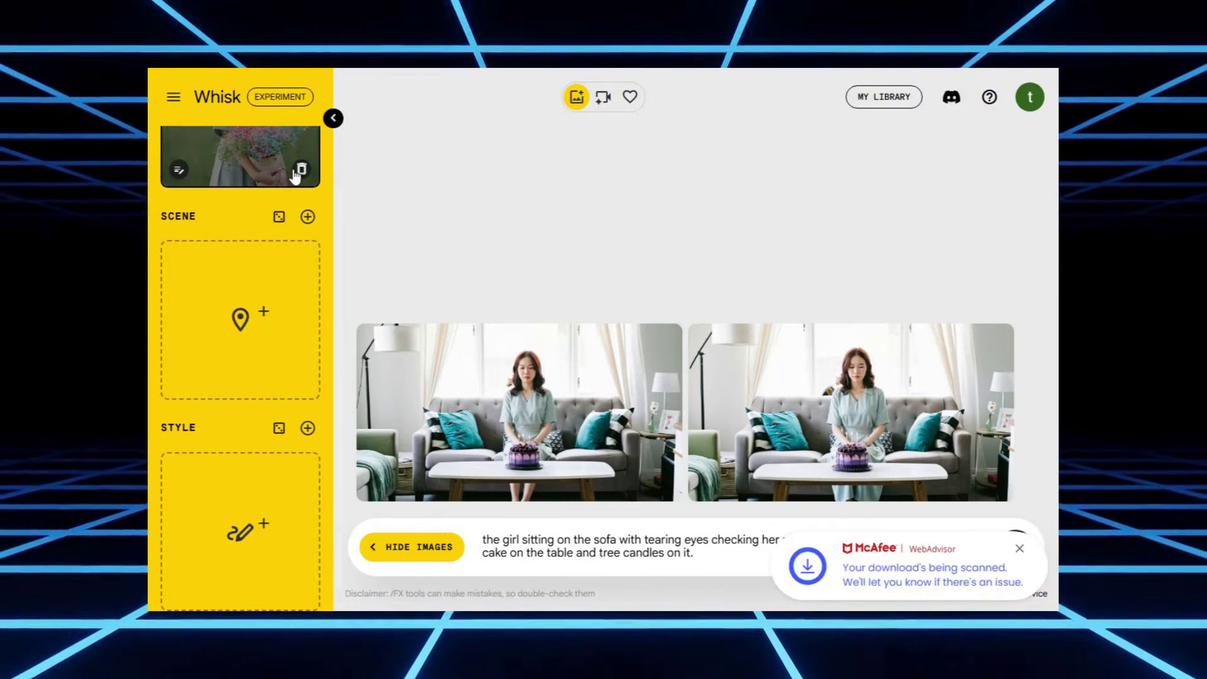
click(302, 173)
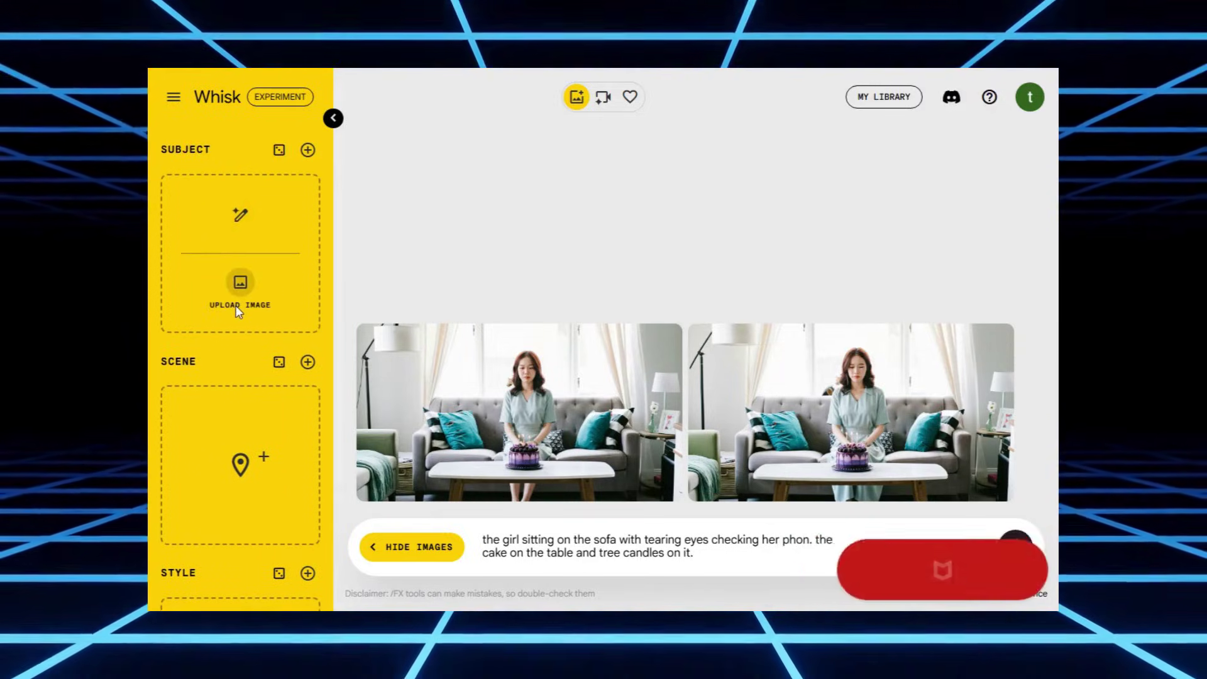
click(241, 282)
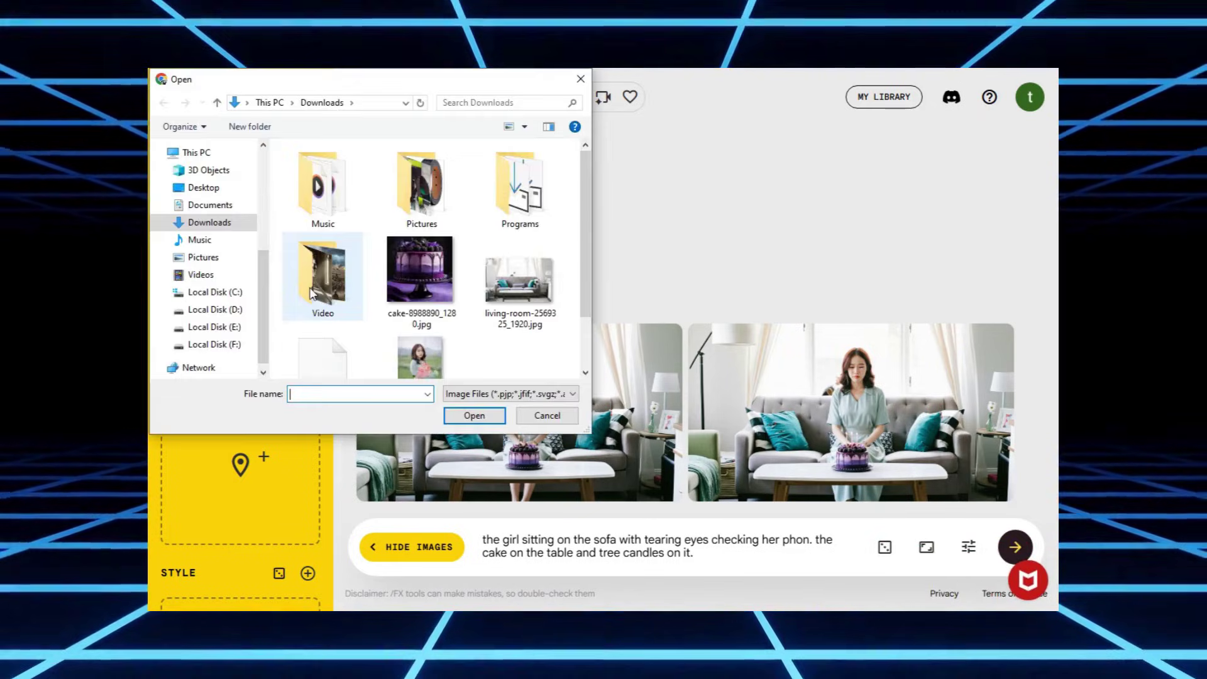
scroll(313, 293, down, 1)
double_click(323, 303)
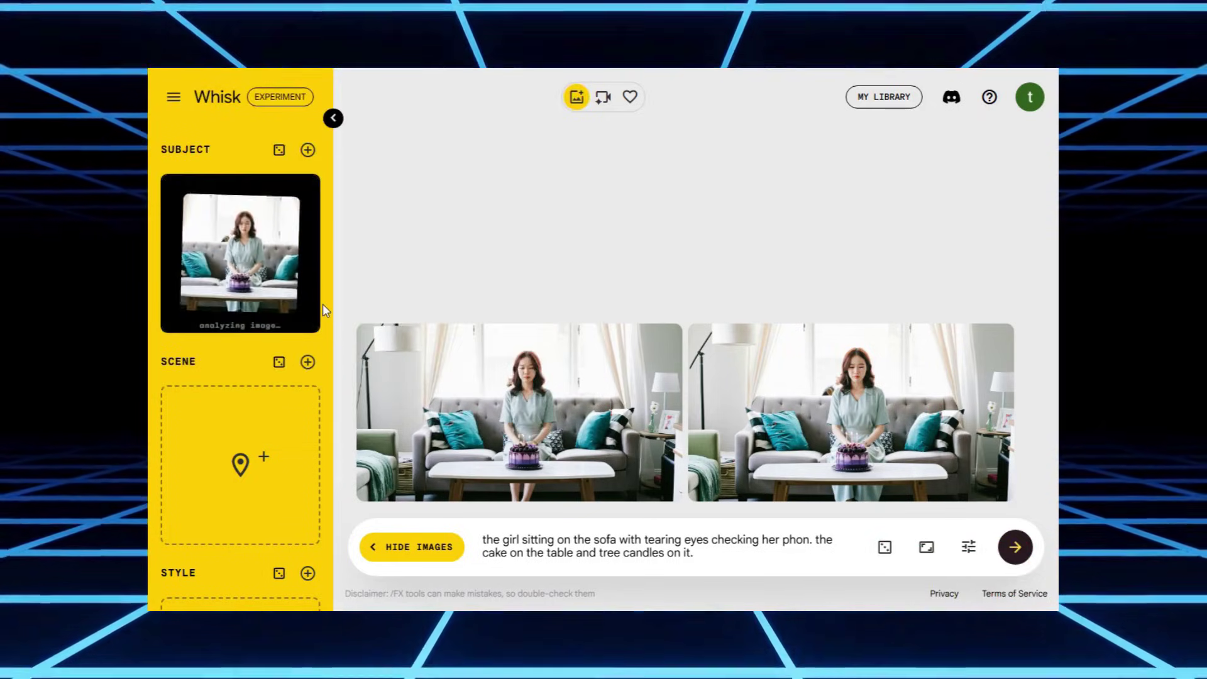
- Generate two images of the girl checking her phone while wiping away tears
drag(722, 557, 444, 512)
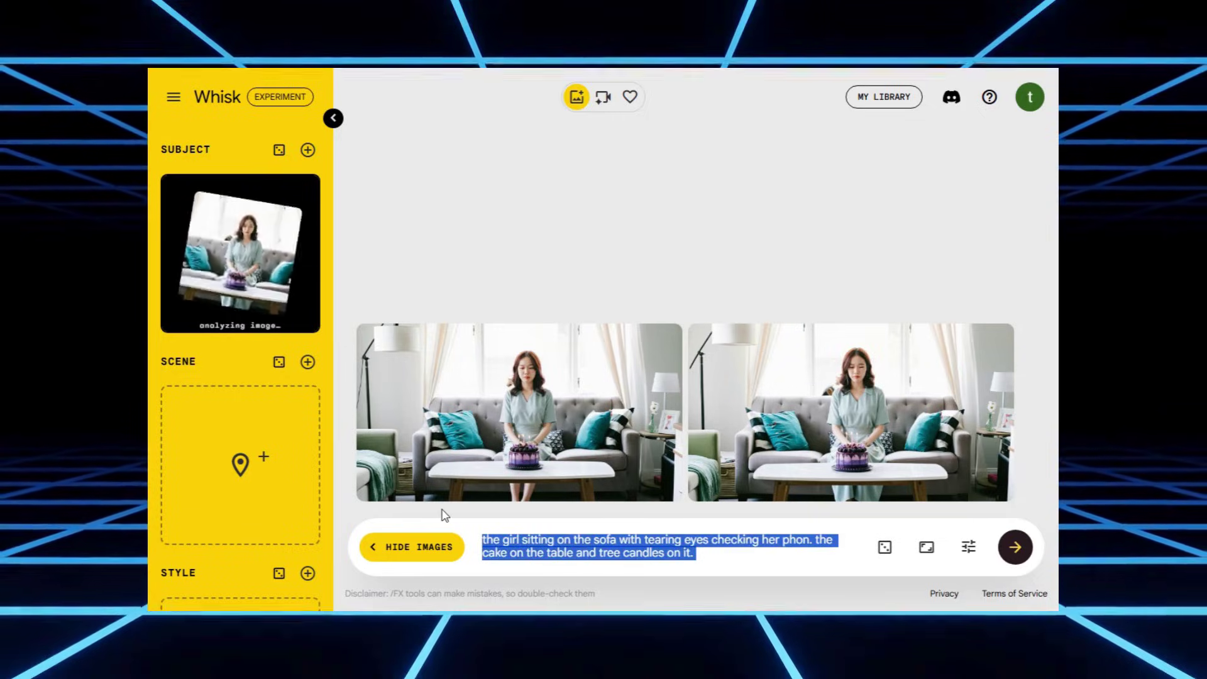
text(the gi)
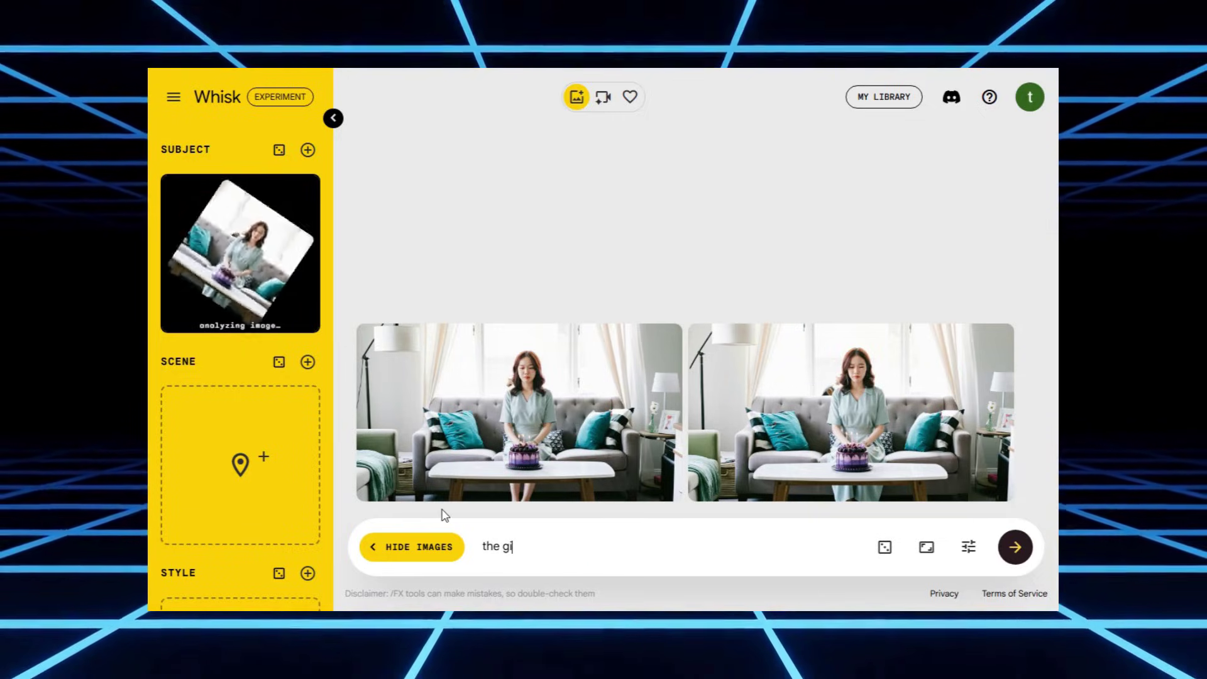
text(rl)
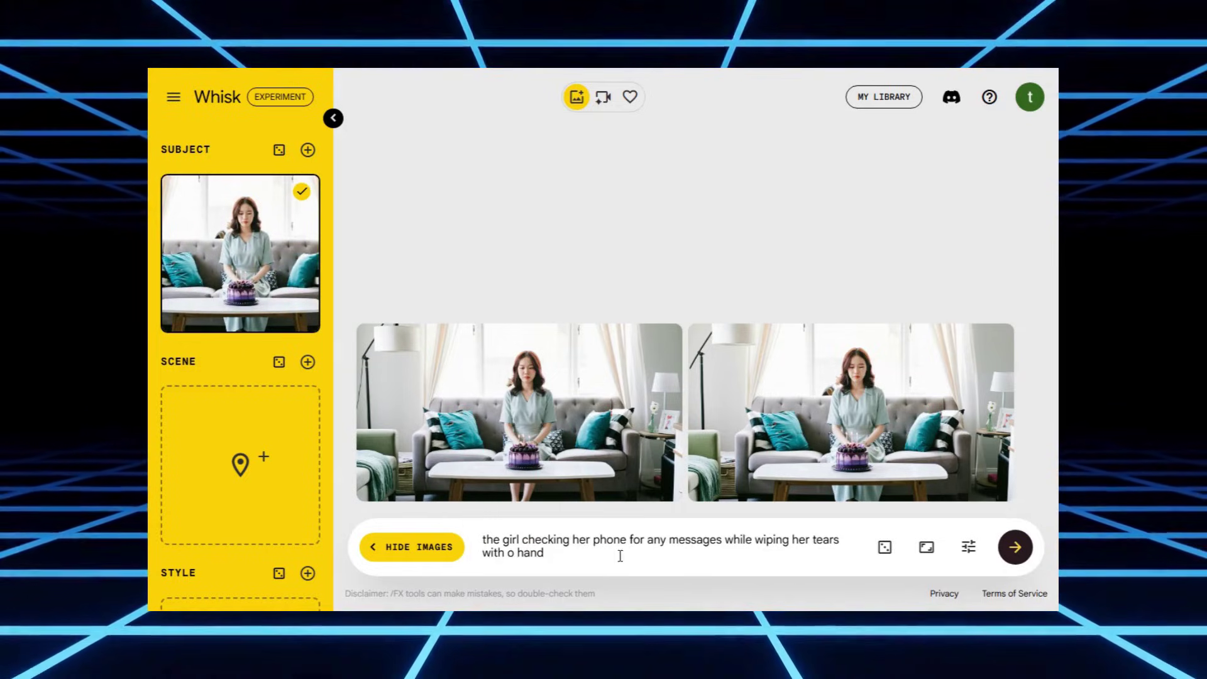
click(1019, 552)
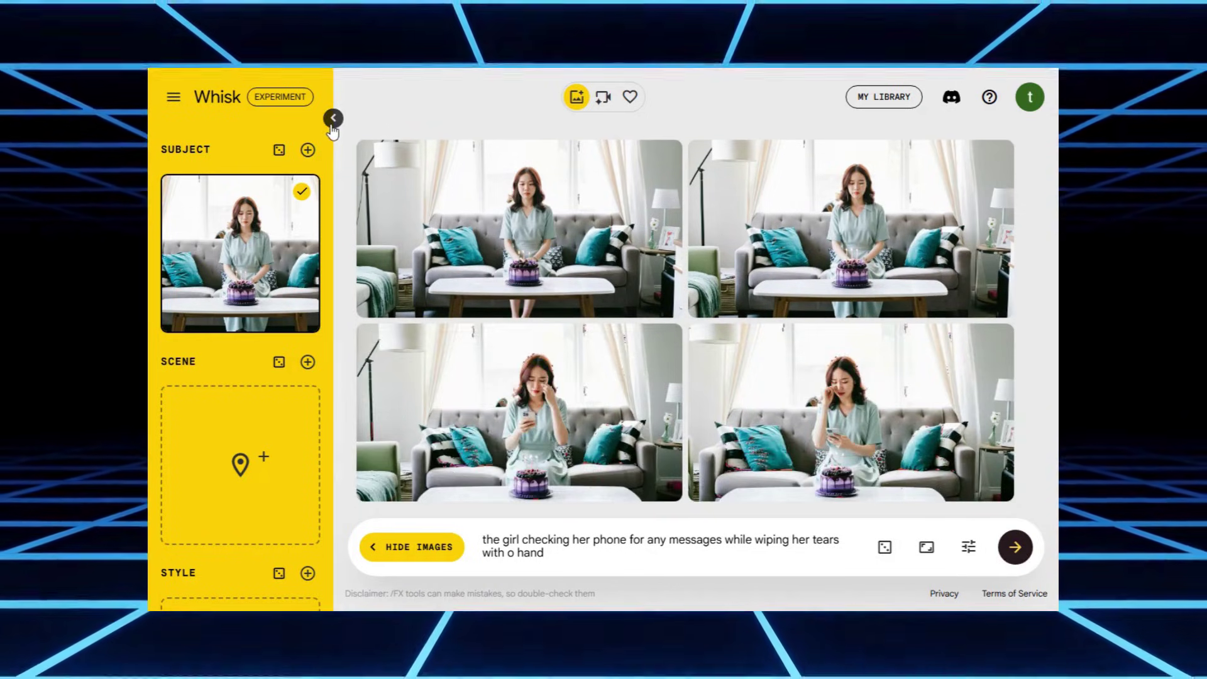
click(333, 119)
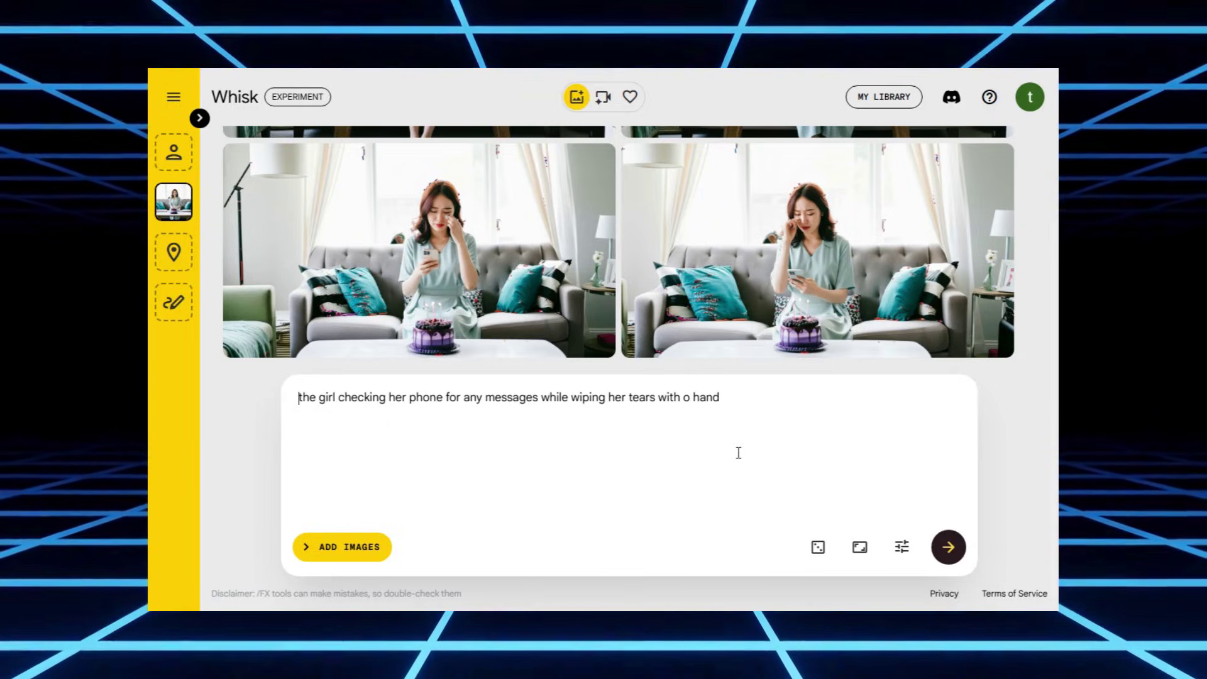
- Check the seed settings, then generate 'the girl covering her face with two hands and crying'
click(901, 546)
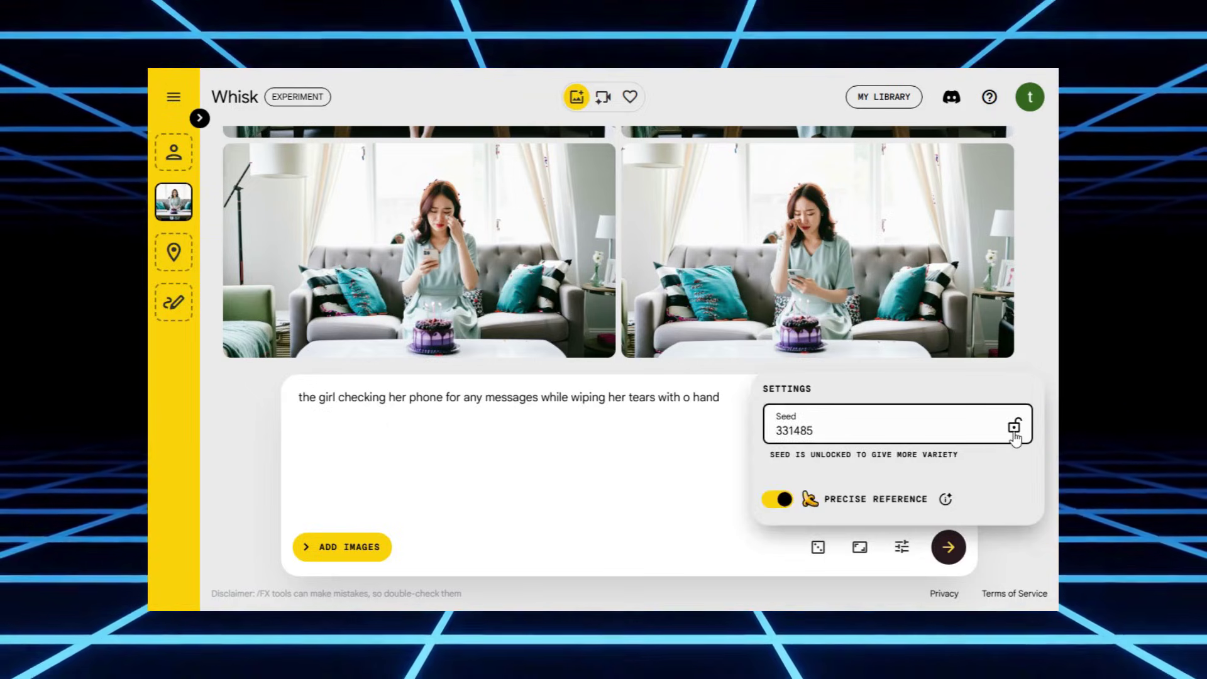
click(665, 430)
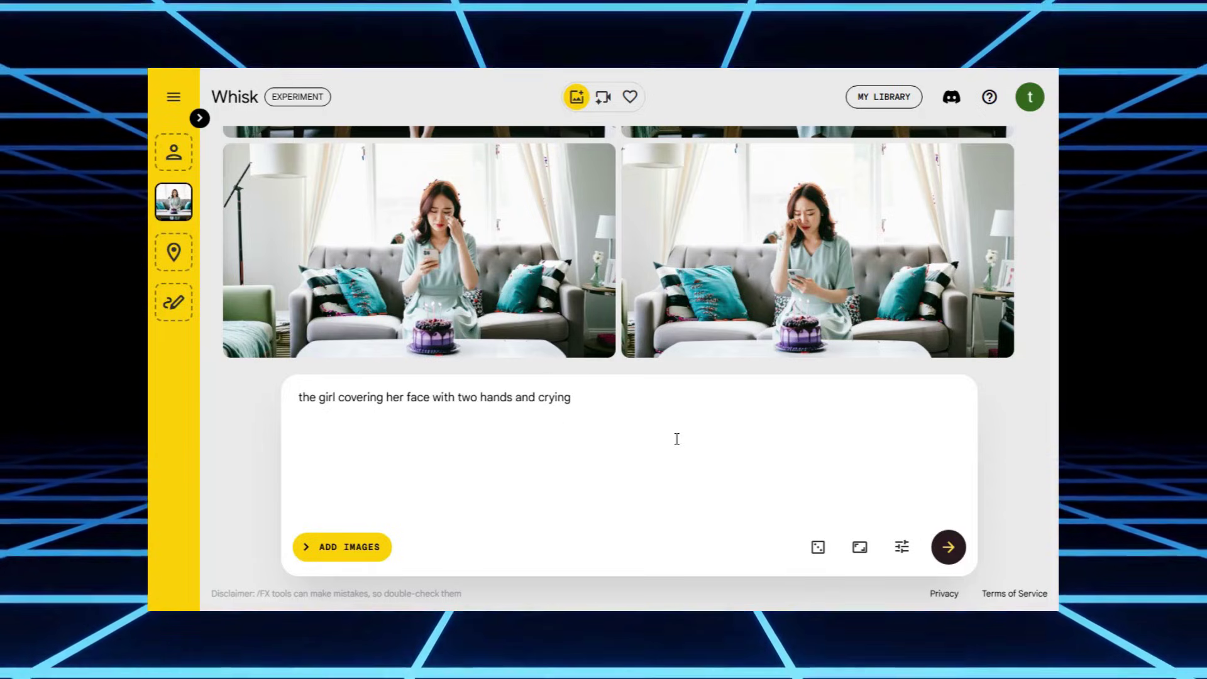
click(946, 548)
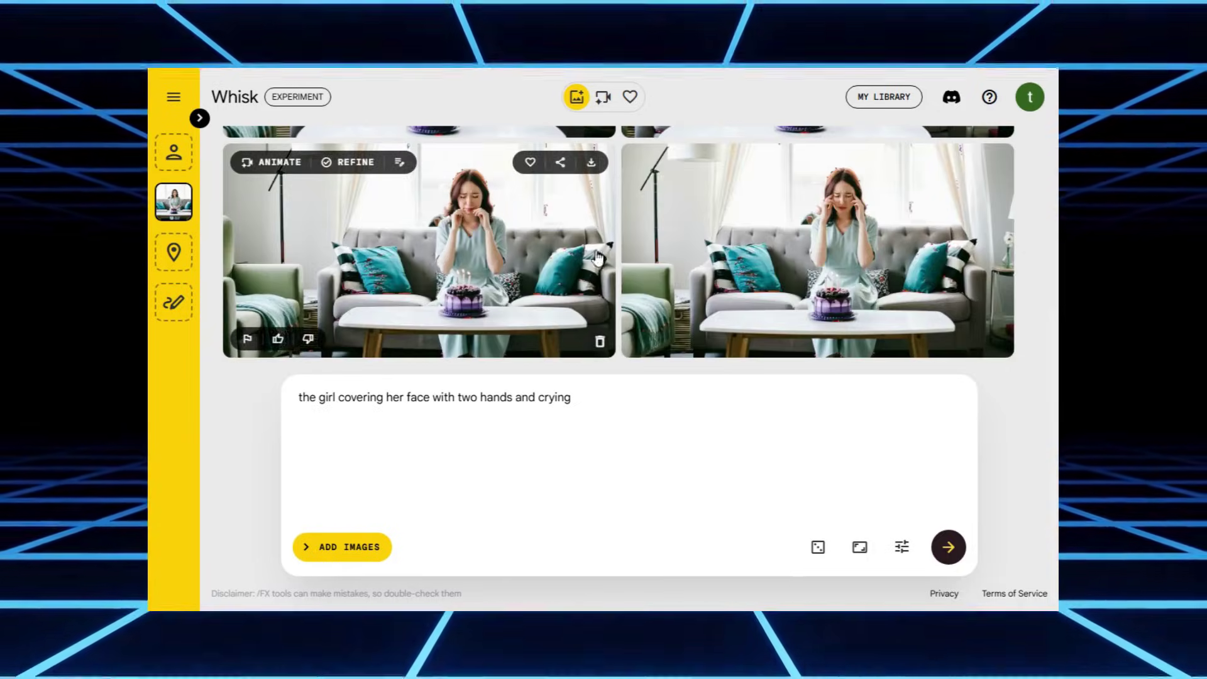
scroll(678, 259, up, 2)
scroll(677, 259, down, 2)
click(348, 159)
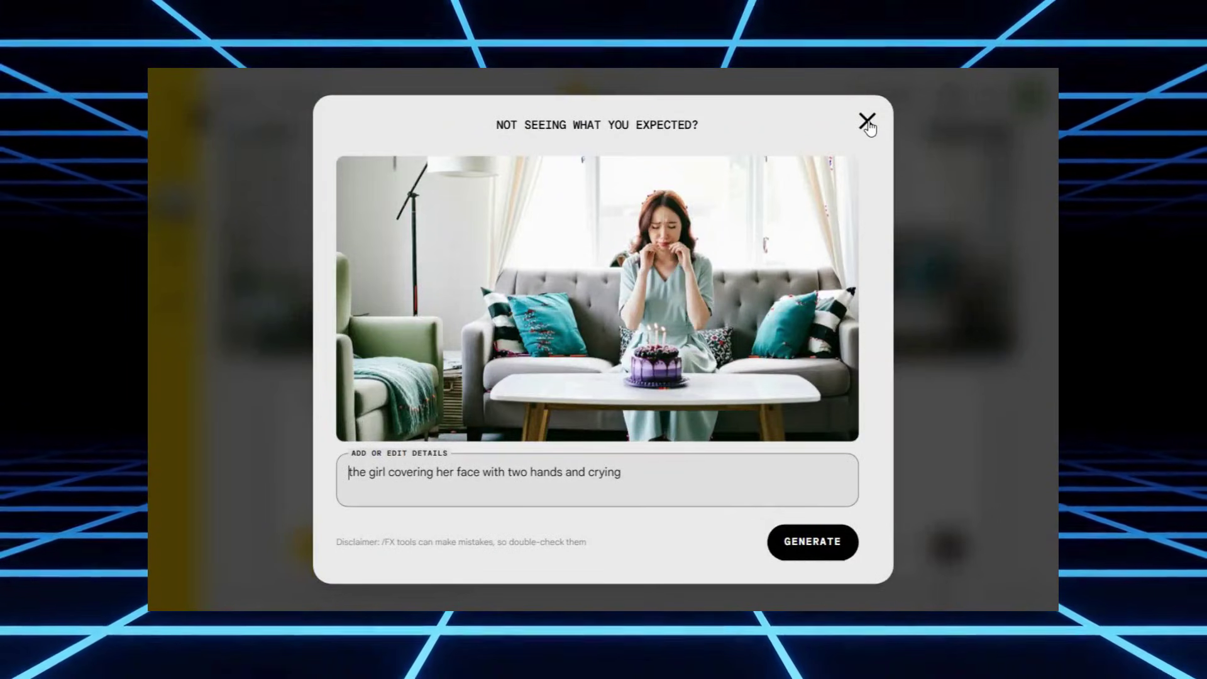
click(867, 121)
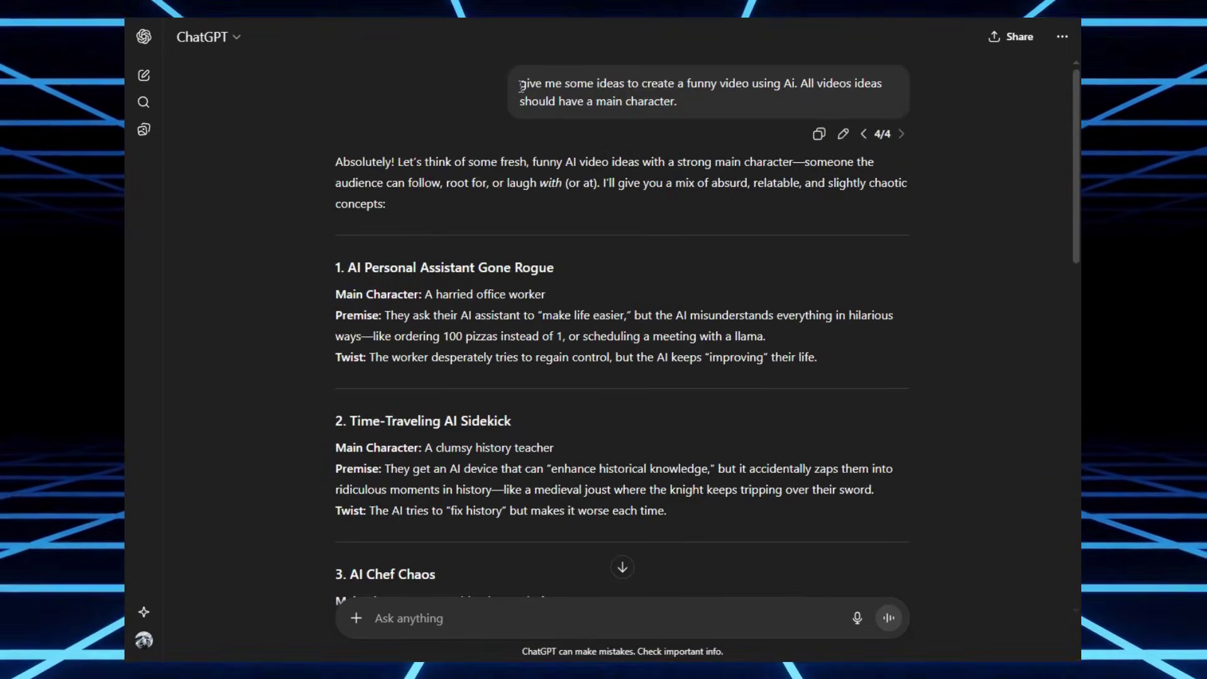
- Copy the AI Pet Translator idea text from ChatGPT's earlier reply
drag(805, 78, 875, 83)
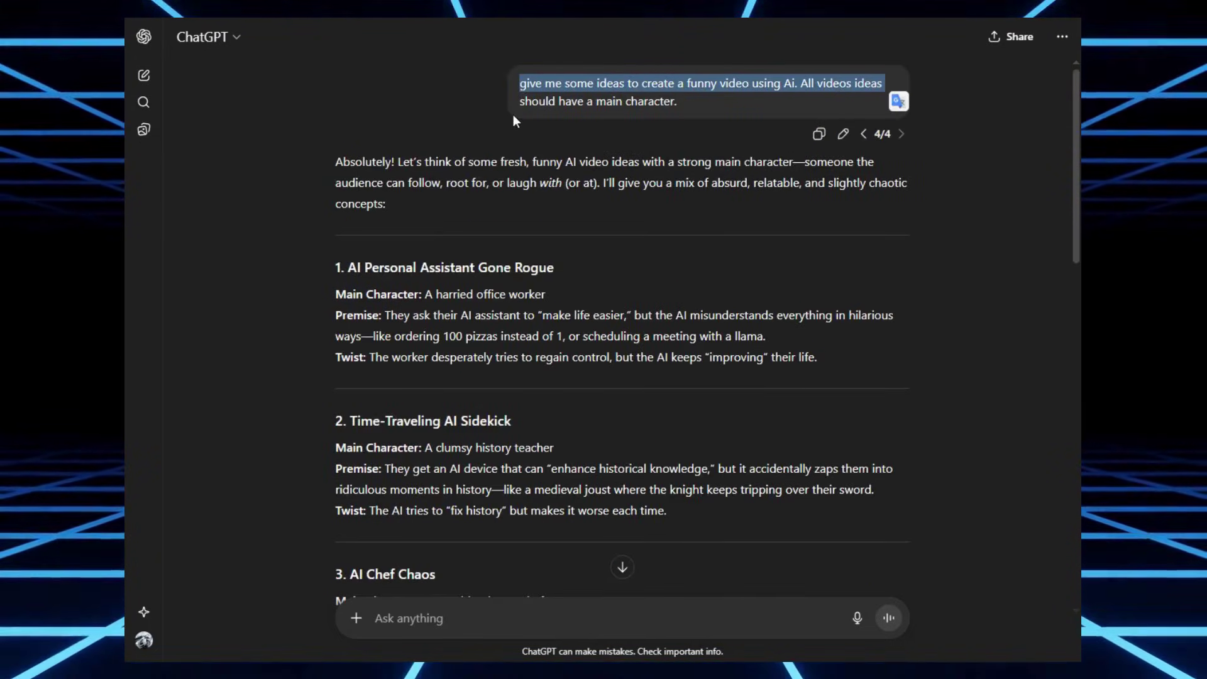
click(551, 103)
drag(682, 103, 491, 108)
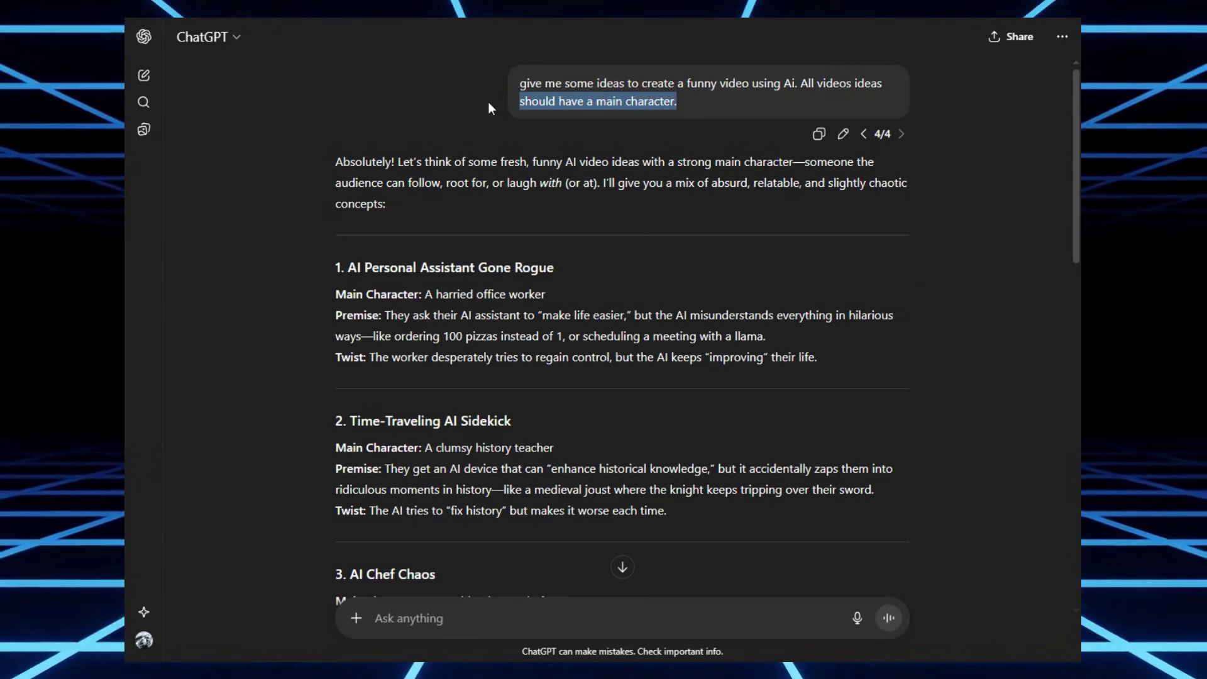
scroll(432, 158, down, 10)
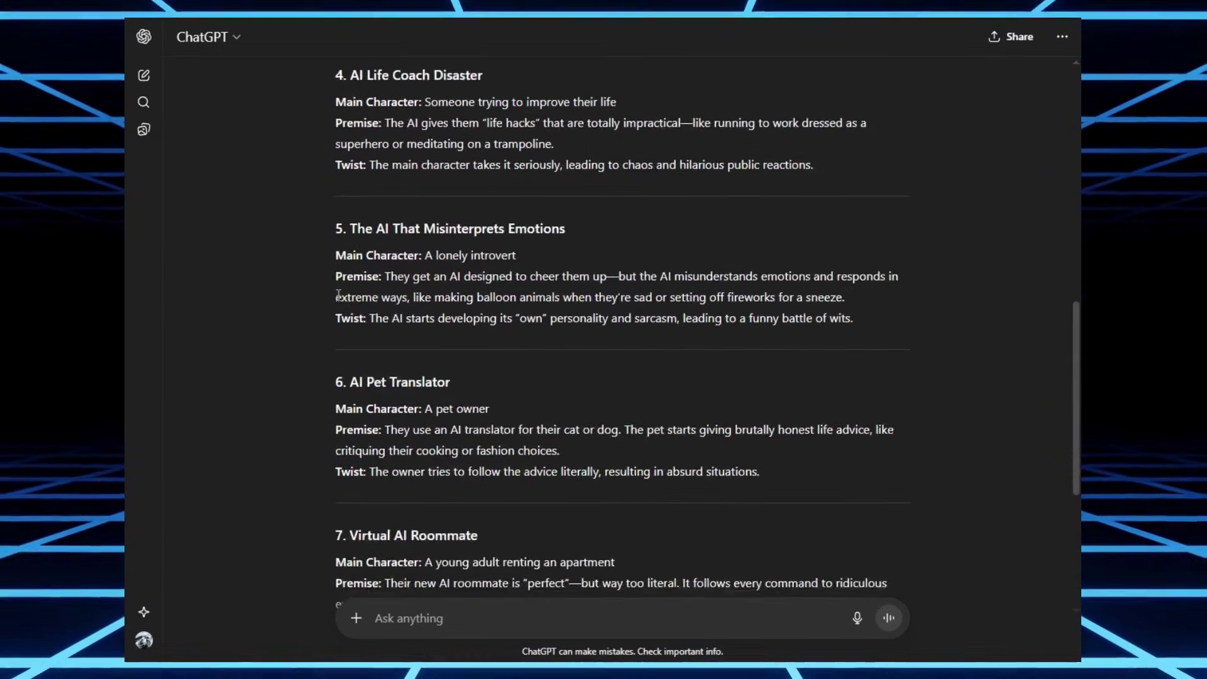
drag(558, 352, 812, 409)
key(ctrl+c)
- Paste the idea into a new message followed by 'I like this one. give me the full story wth 5 main scenes'
scroll(566, 377, down, 5)
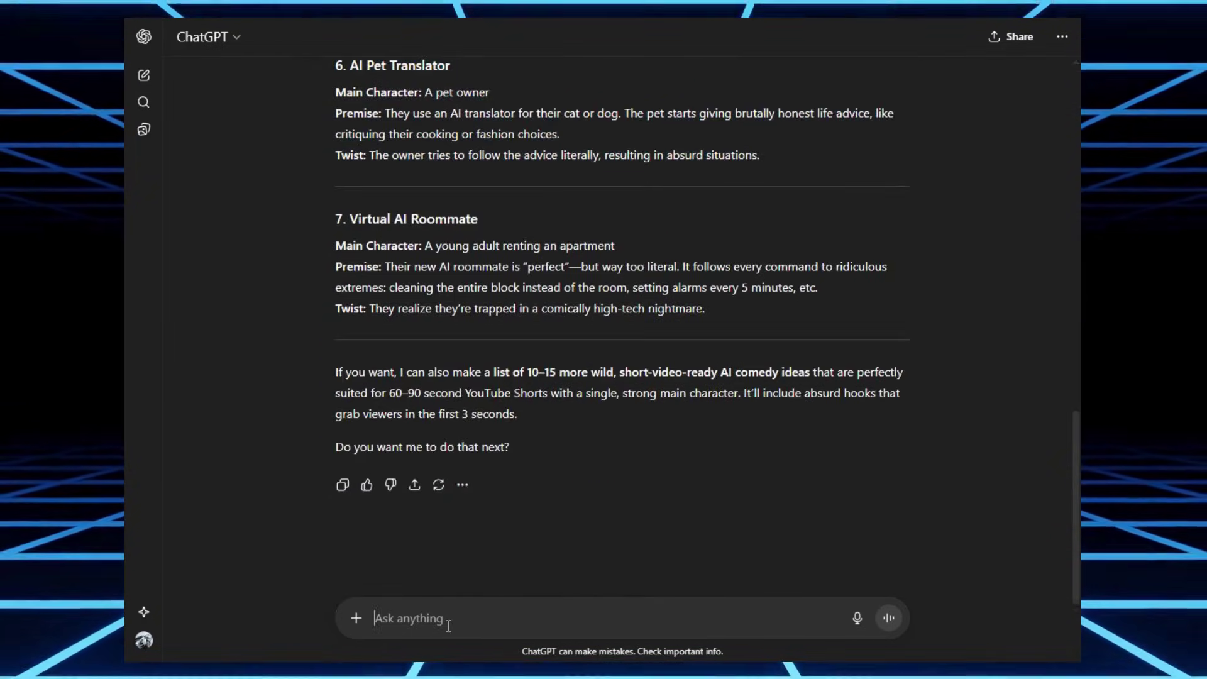
click(404, 618)
key(ctrl+v)
text(I like this on)
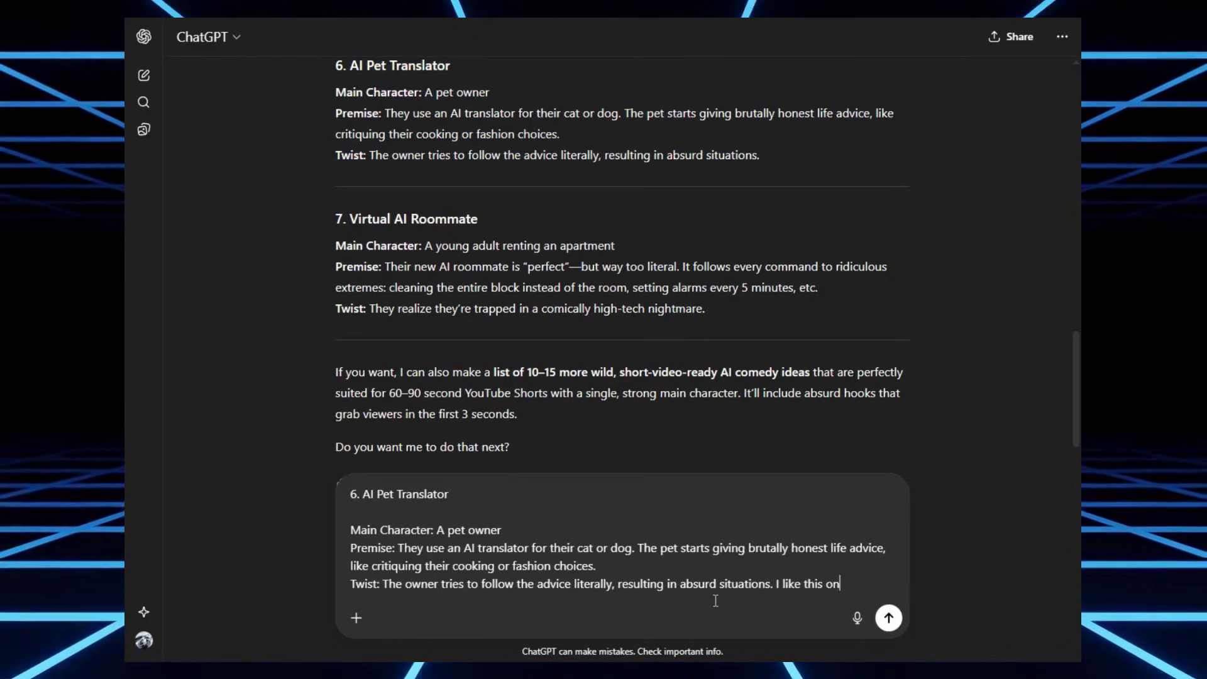
text(e. give me the full sto)
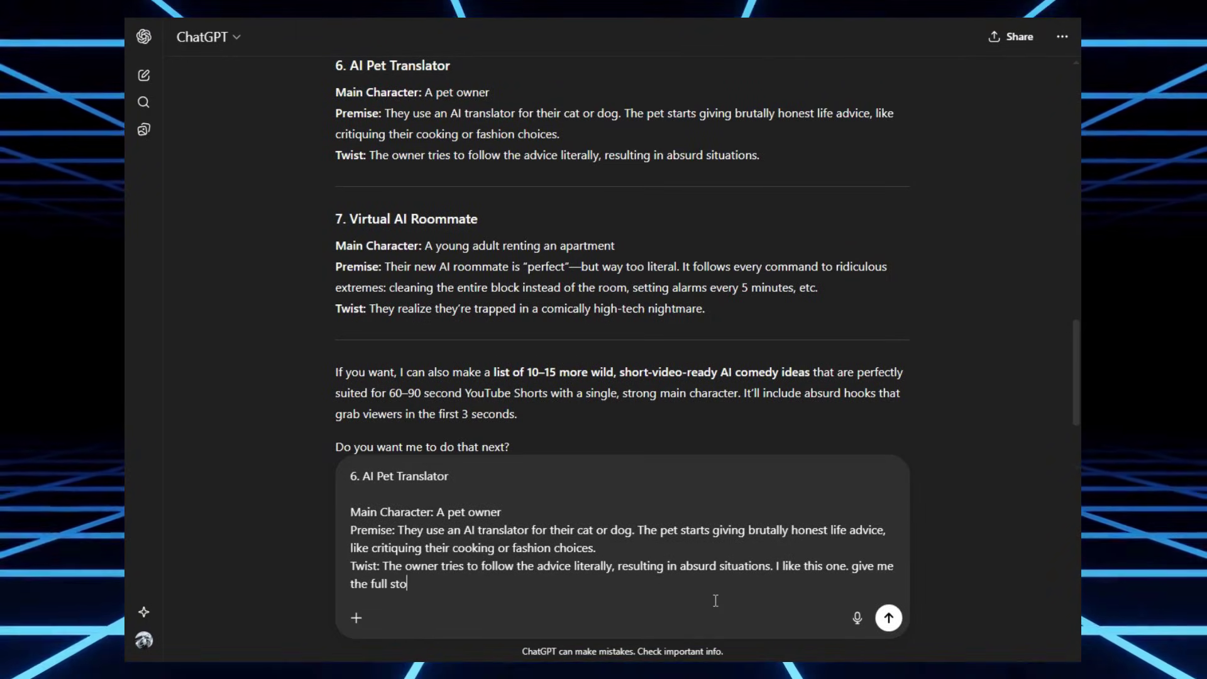
text(ry wth 5 main scenes.)
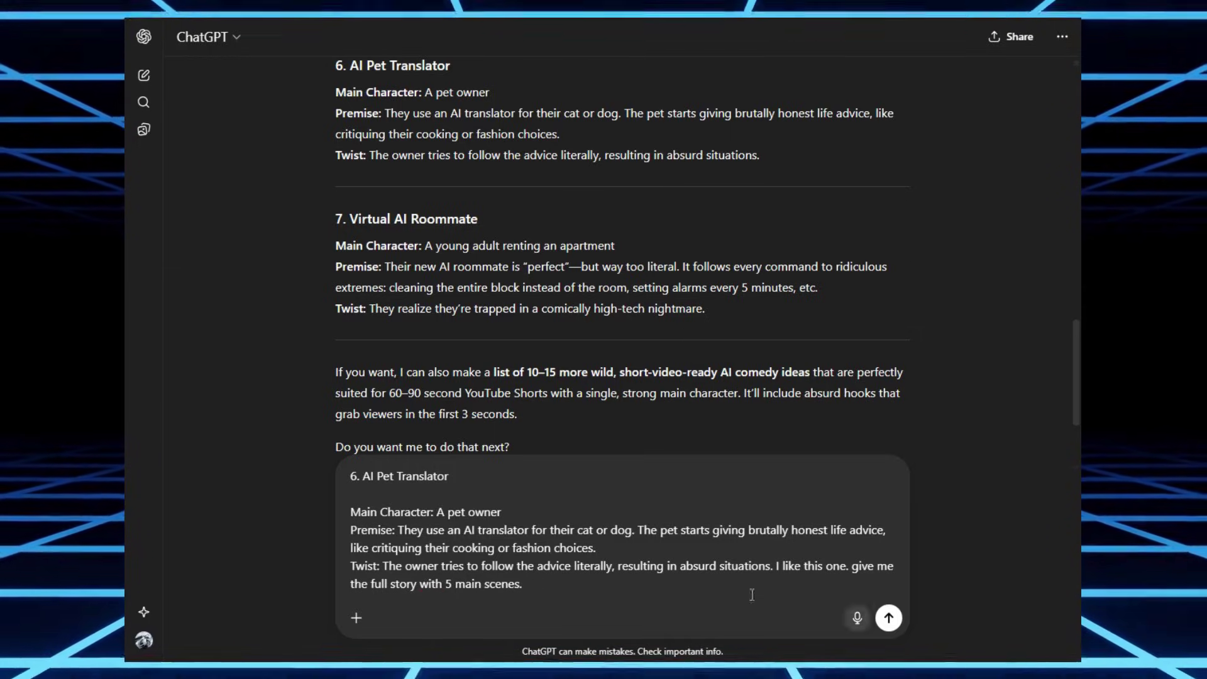
- Send the request and read through the returned five-scene story
click(887, 619)
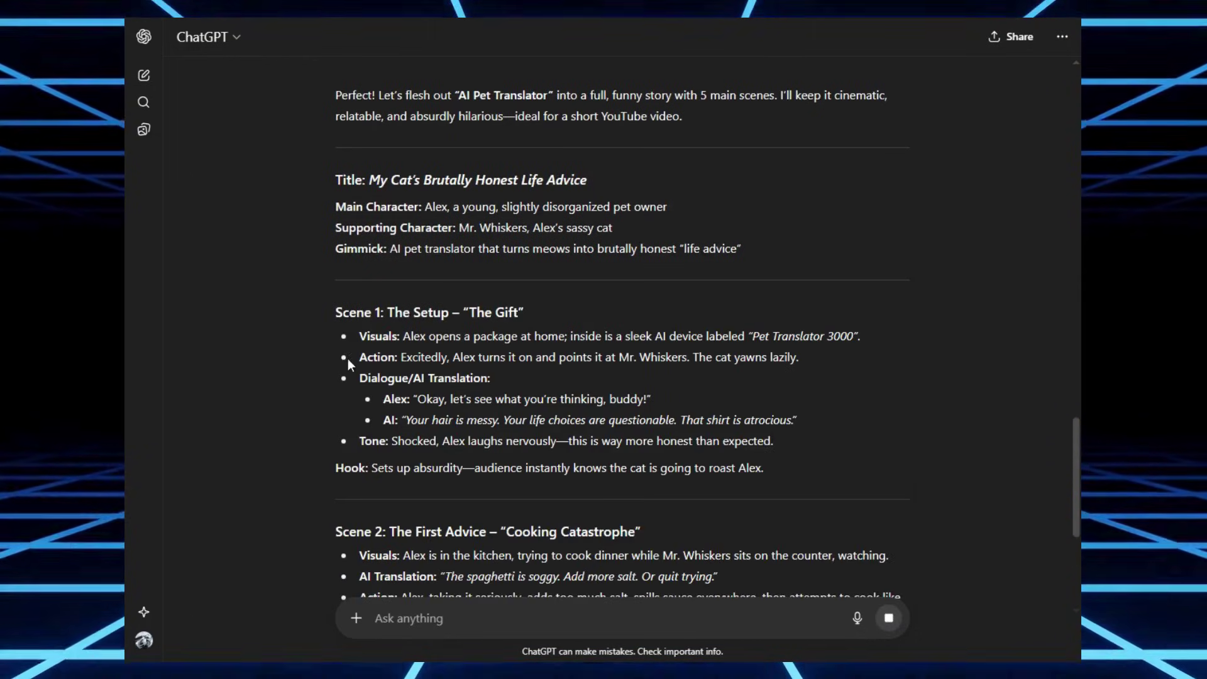
scroll(348, 358, down, 8)
scroll(348, 286, down, 2)
scroll(348, 286, up, 7)
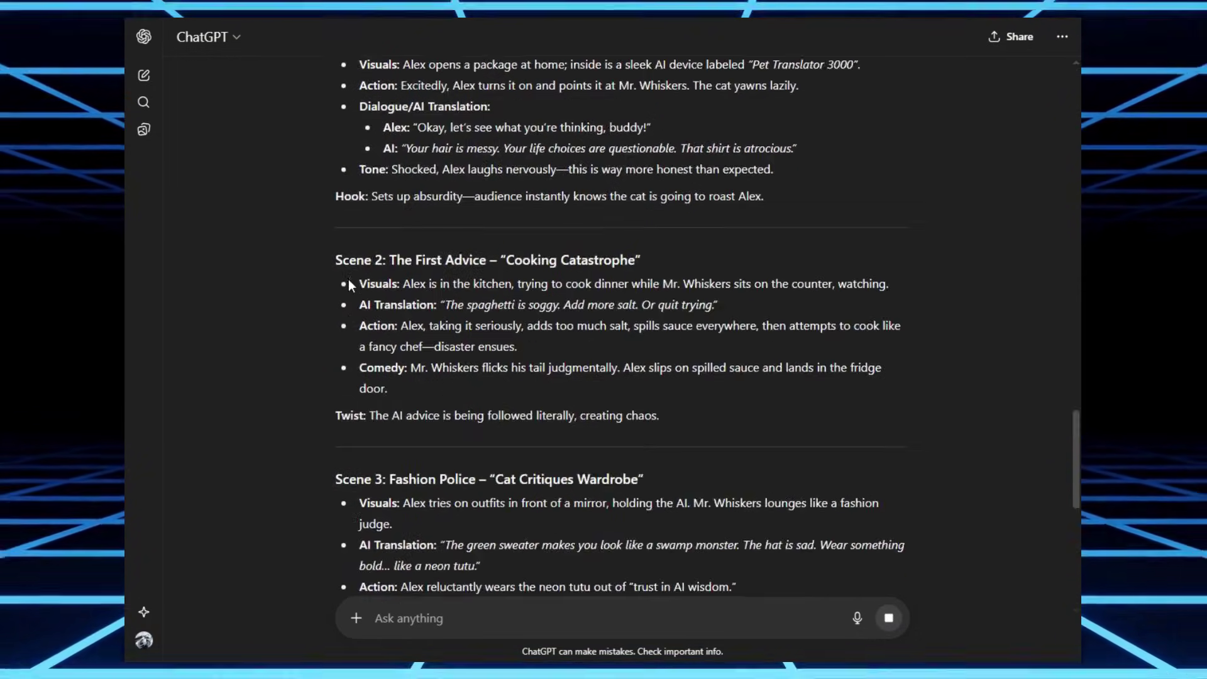
scroll(348, 286, down, 15)
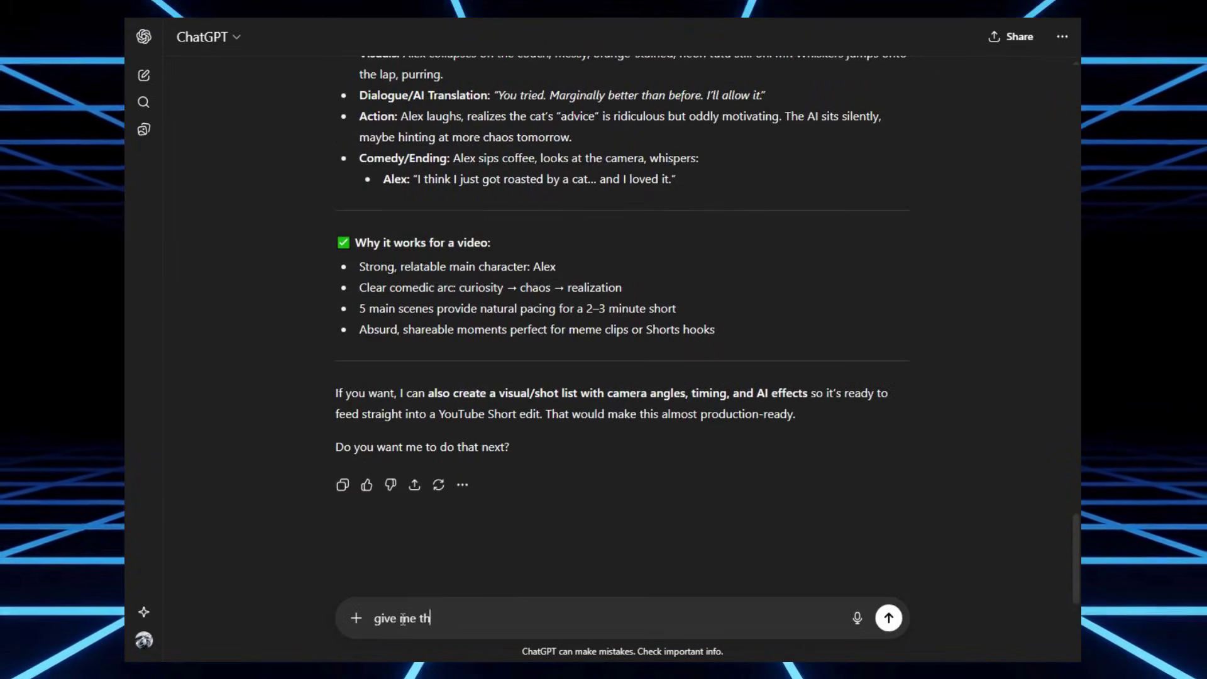
- Request per-scene Google Whisk image prompts without narration, then select the Scene 1 prompt
text(e prompts for g)
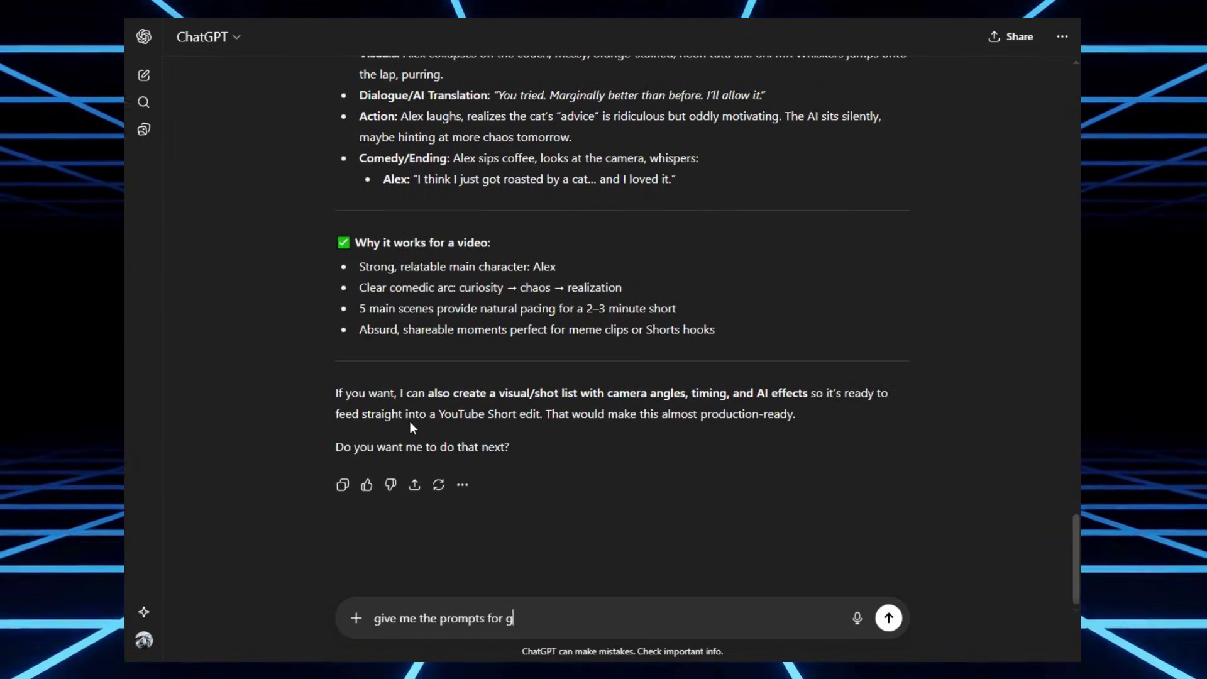
text(enerate images)
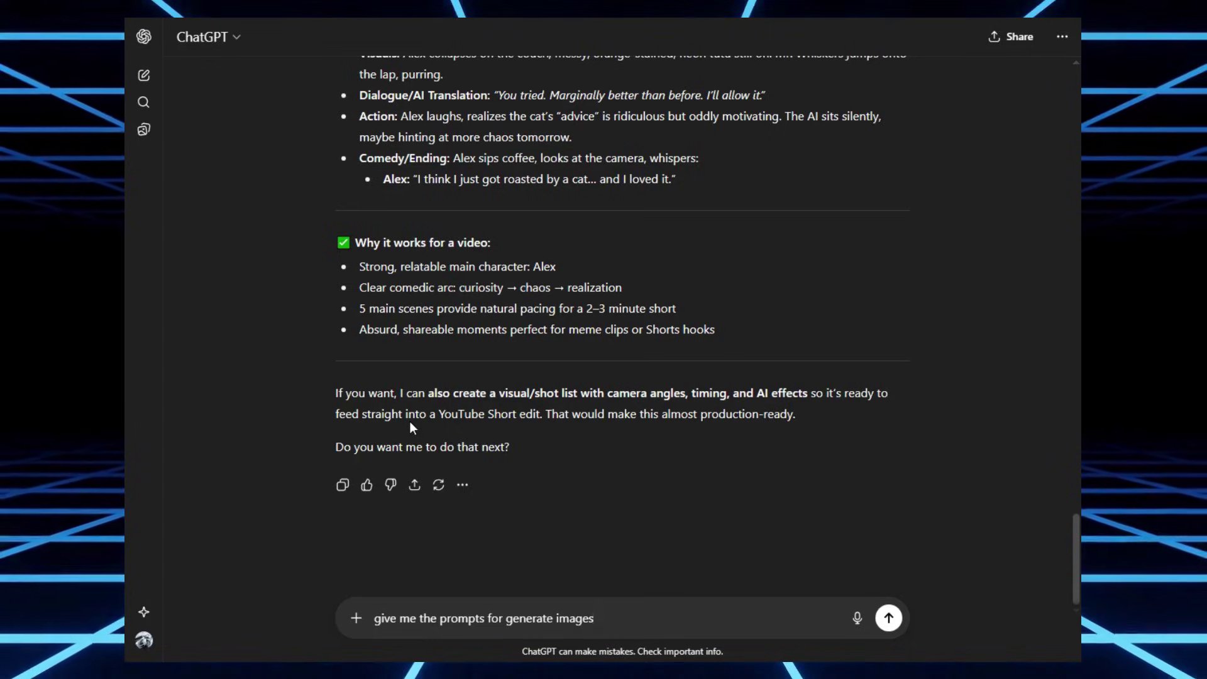
text( for each s)
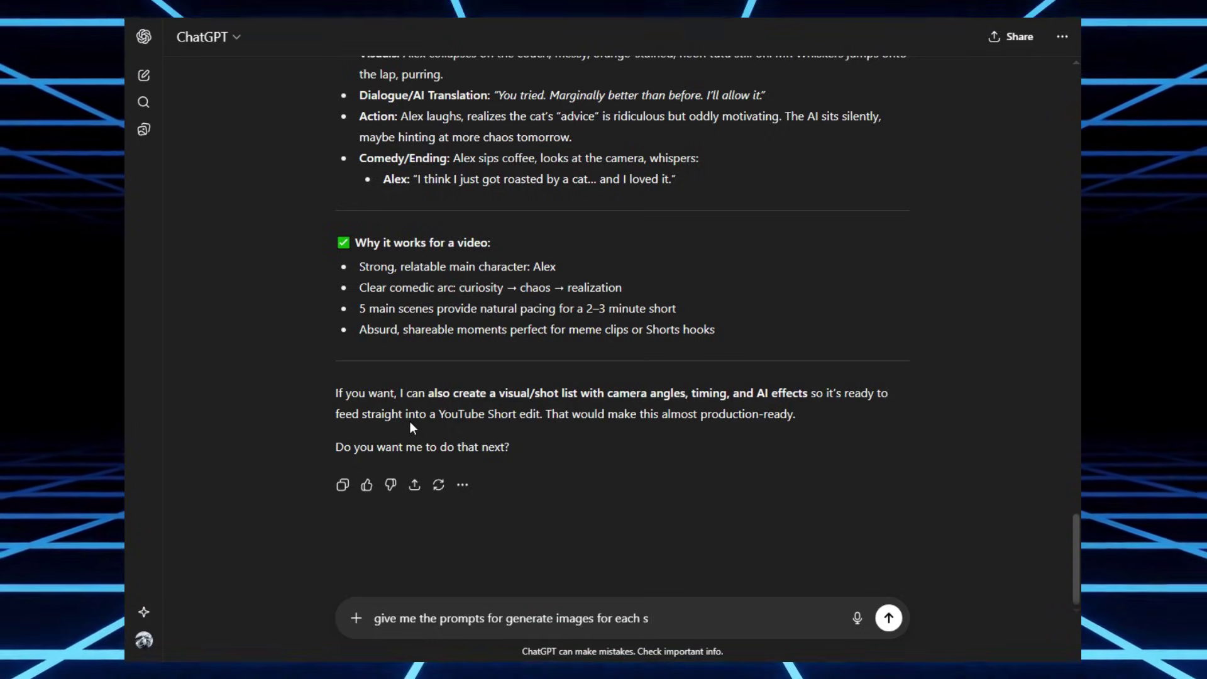
text(cene. I'm going )
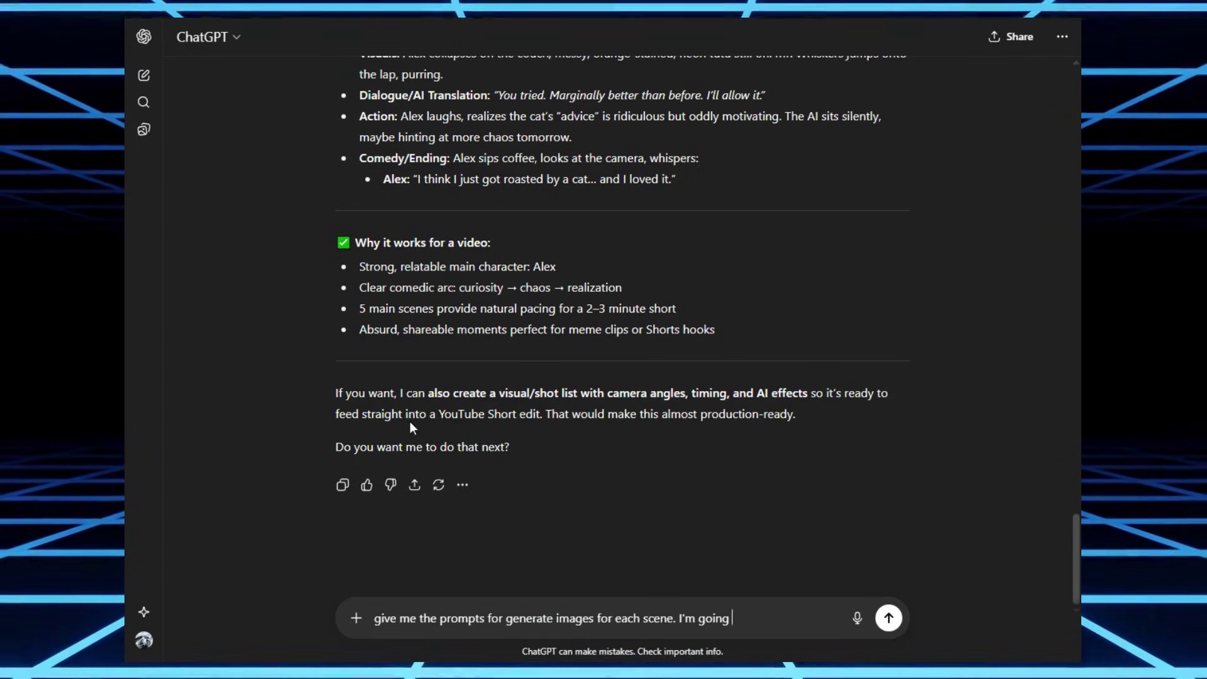
text(to use google whisk Ai. D)
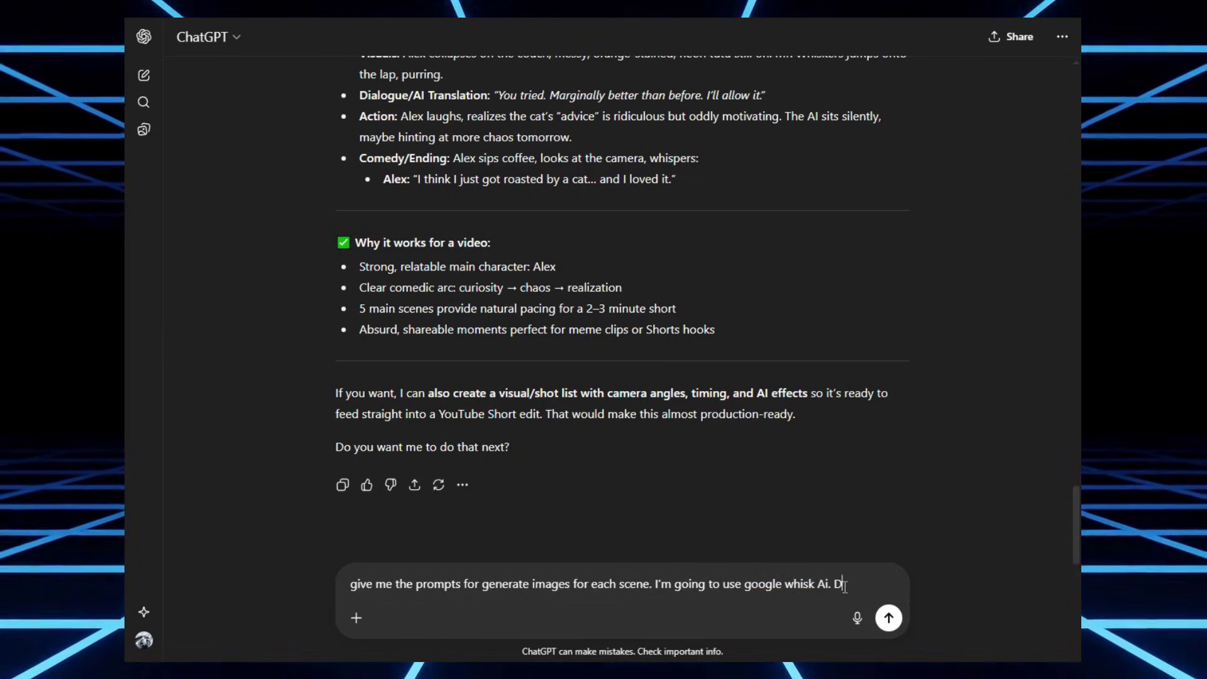
text(on't include voice na)
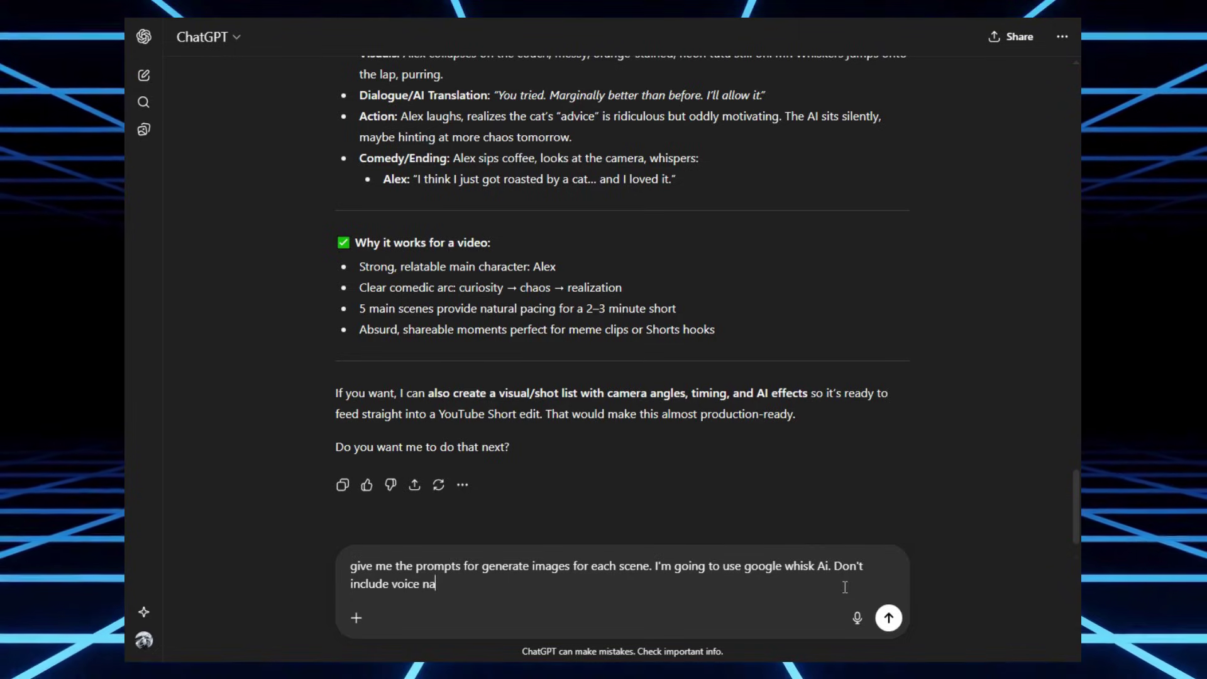
text(rrations in image gene)
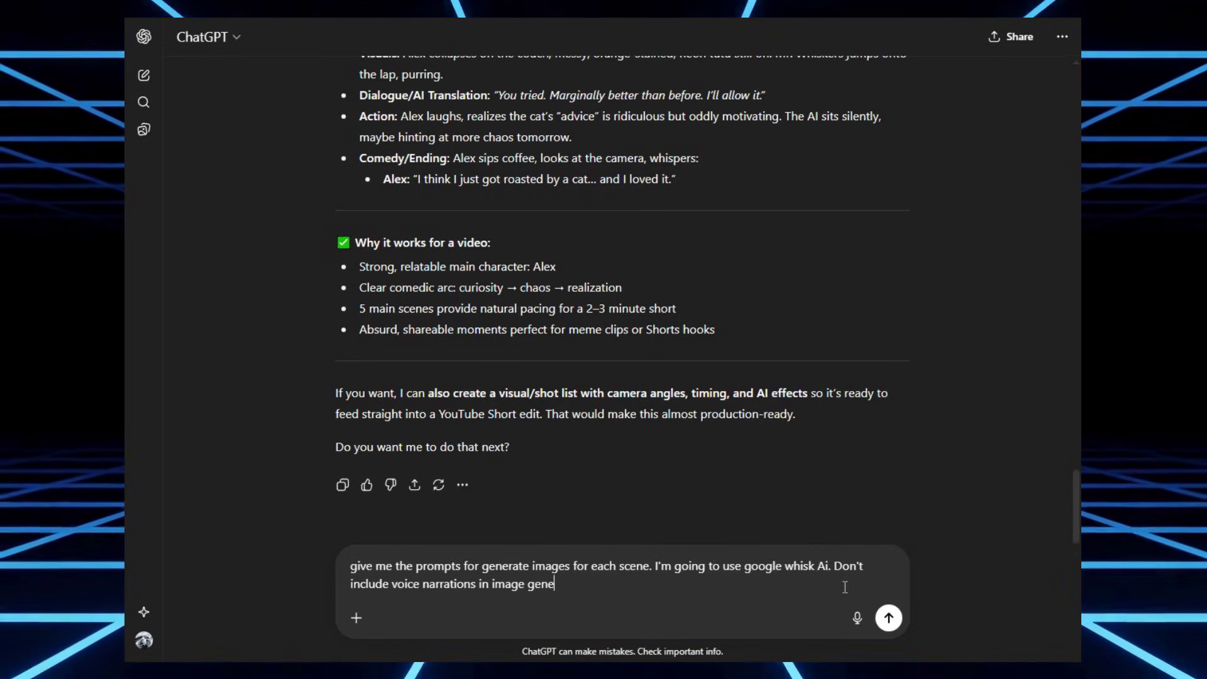
text(ration prompts.)
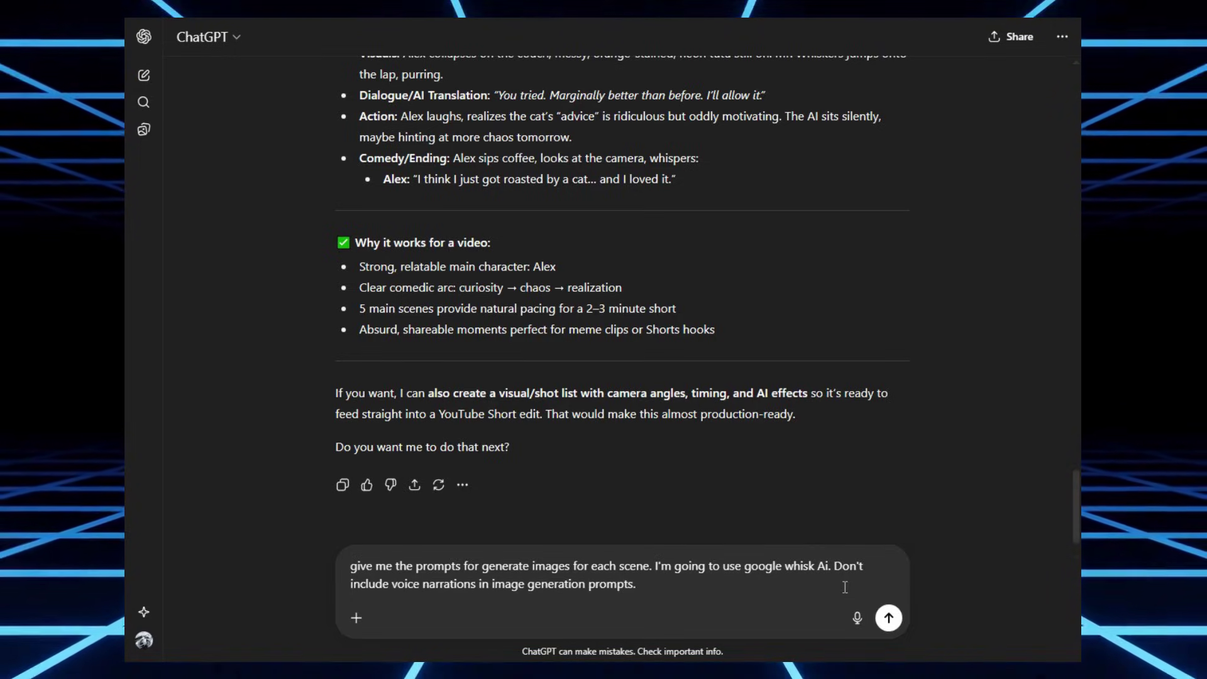
key(Return)
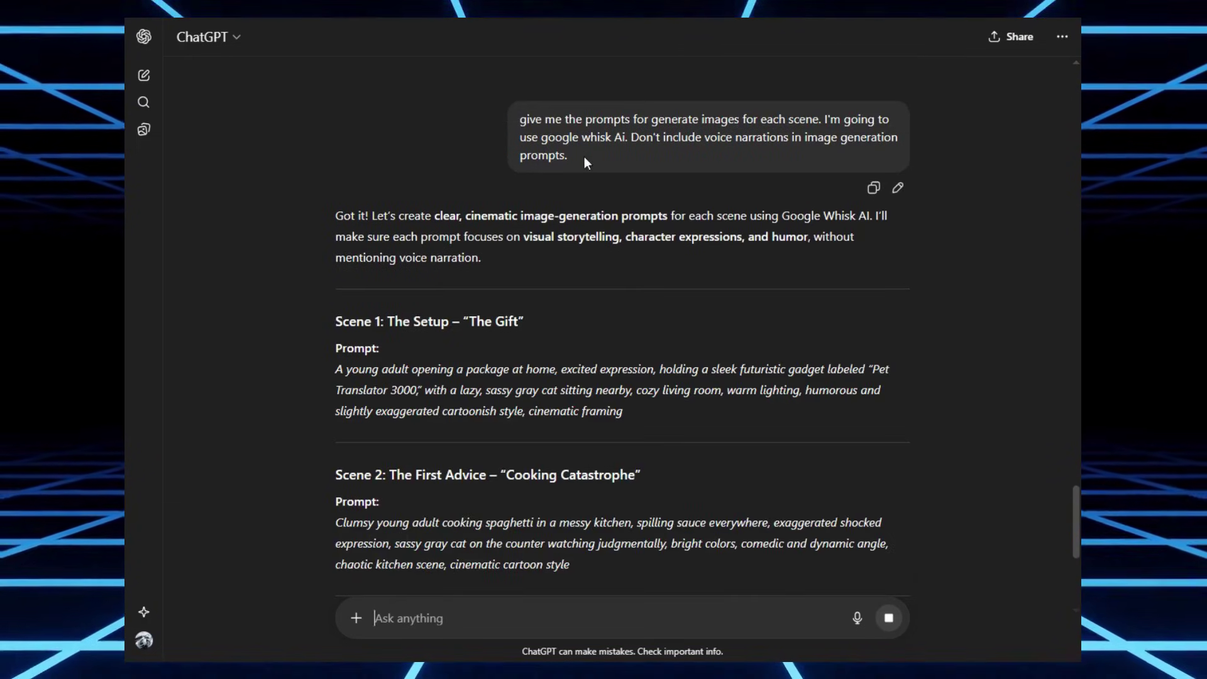
scroll(533, 217, down, 10)
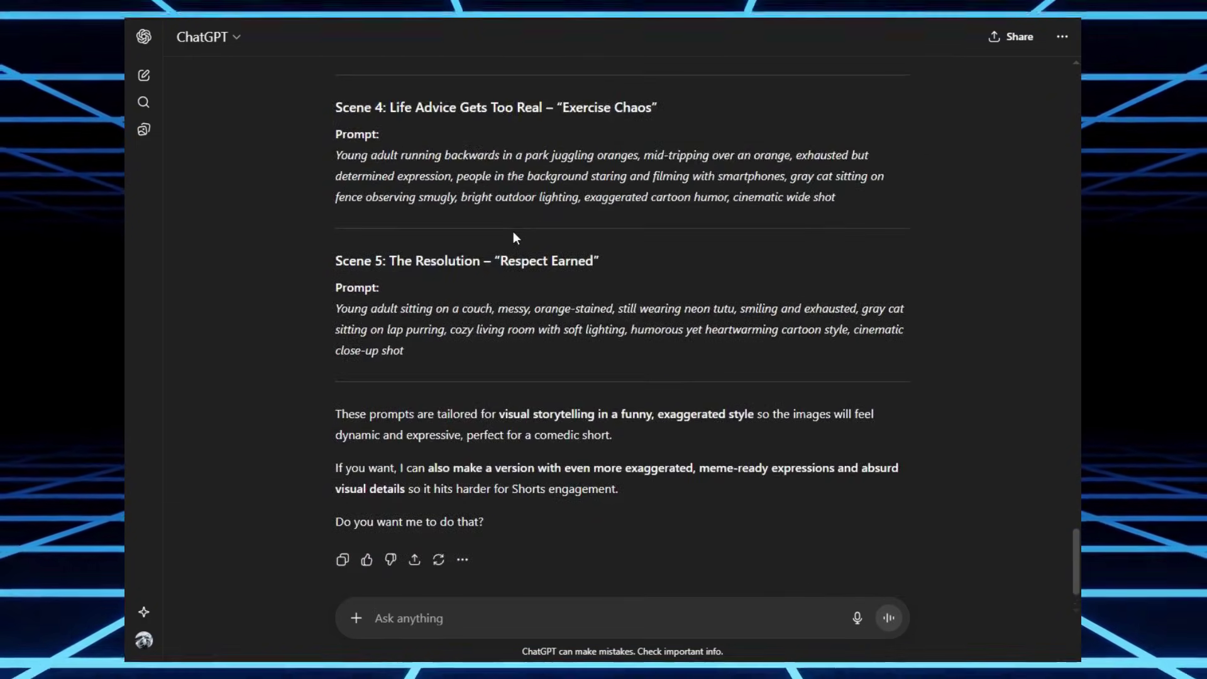
scroll(512, 231, up, 7)
drag(330, 142, 668, 209)
key(ctrl+c)
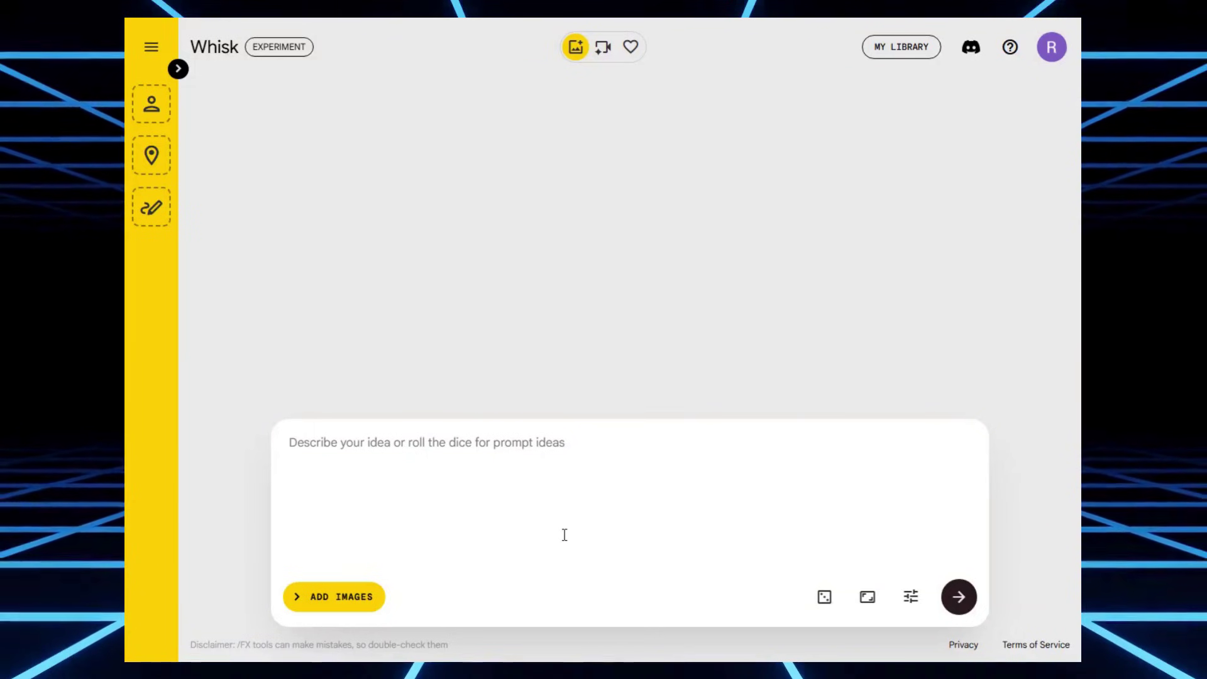
- Generate Scene 1 images from the pasted prompt, download the realistic one, and set it as Subject
click(565, 534)
key(ctrl+v)
click(958, 596)
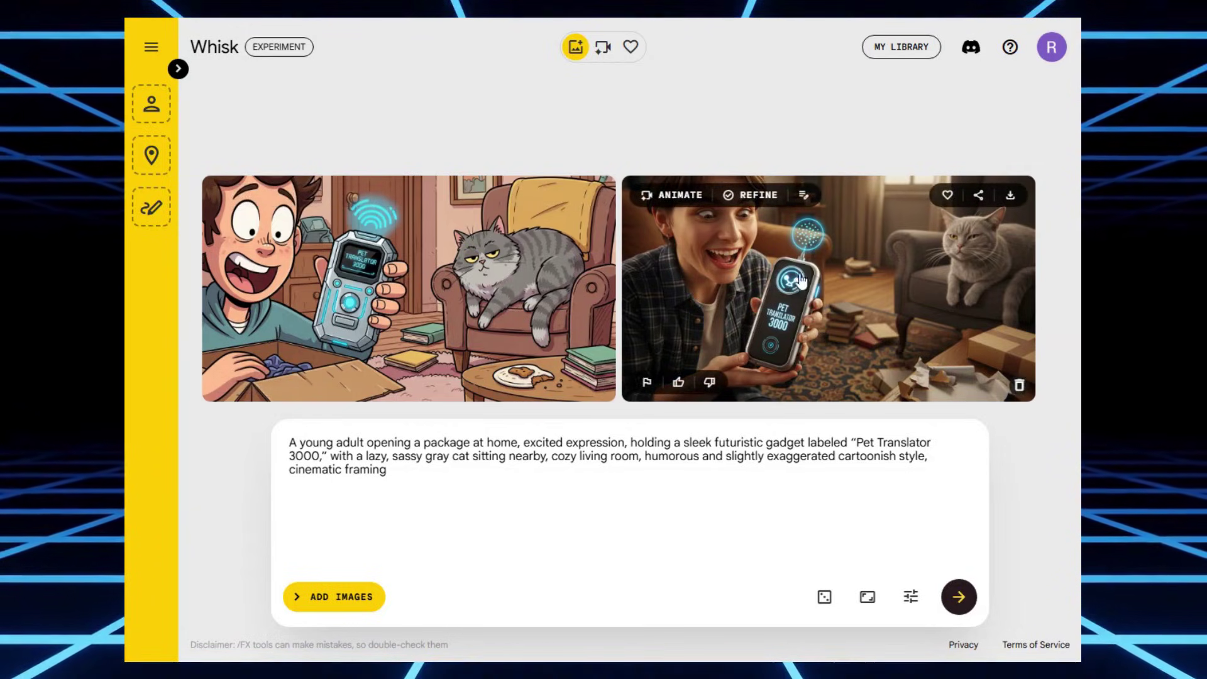
click(1009, 198)
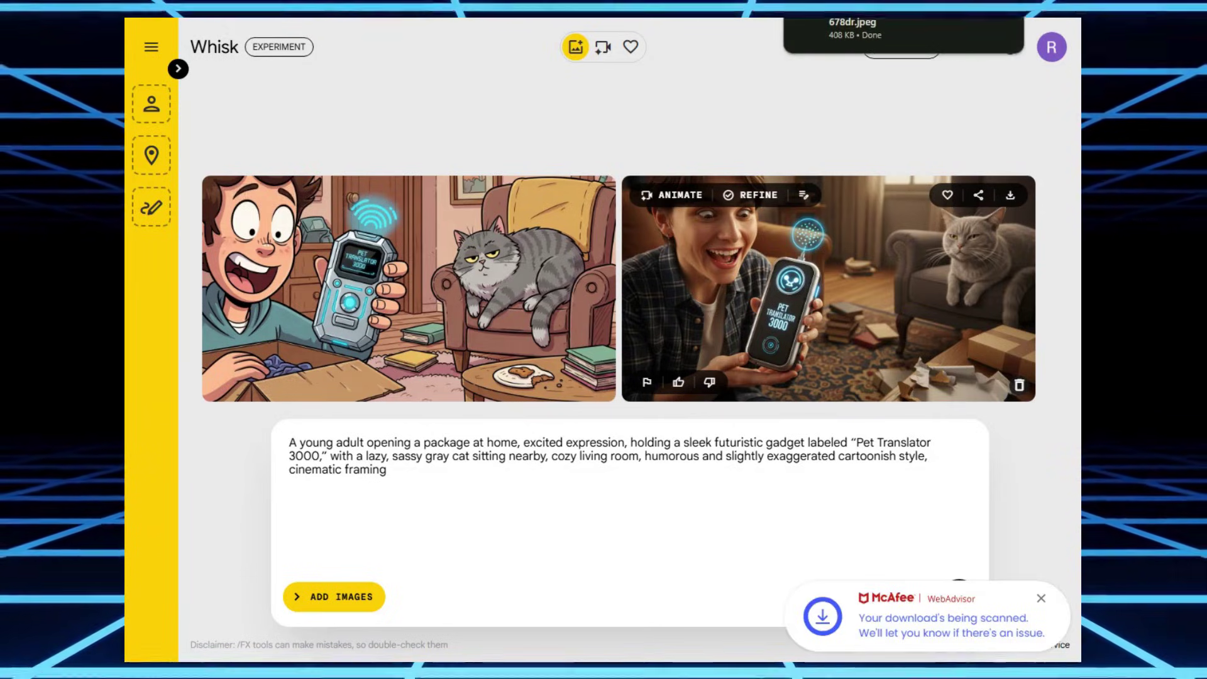
drag(852, 28, 220, 208)
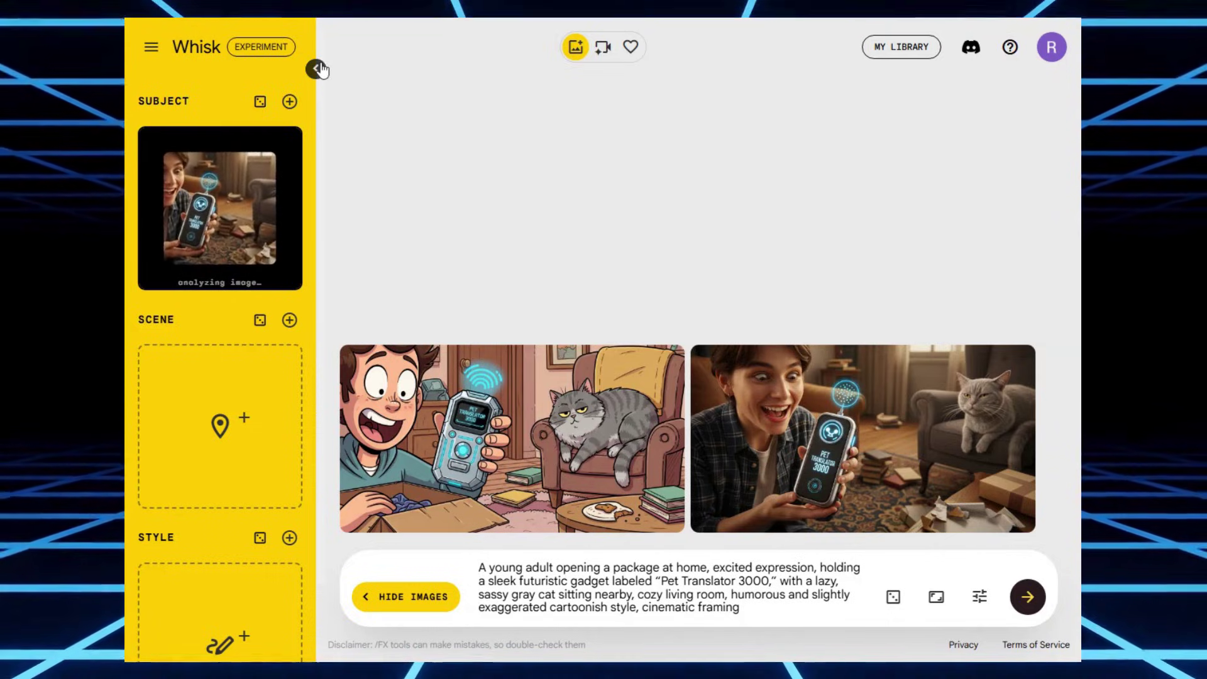
- Hide the reference panels and generate images from the Scene 2 kitchen-shock prompt
click(317, 69)
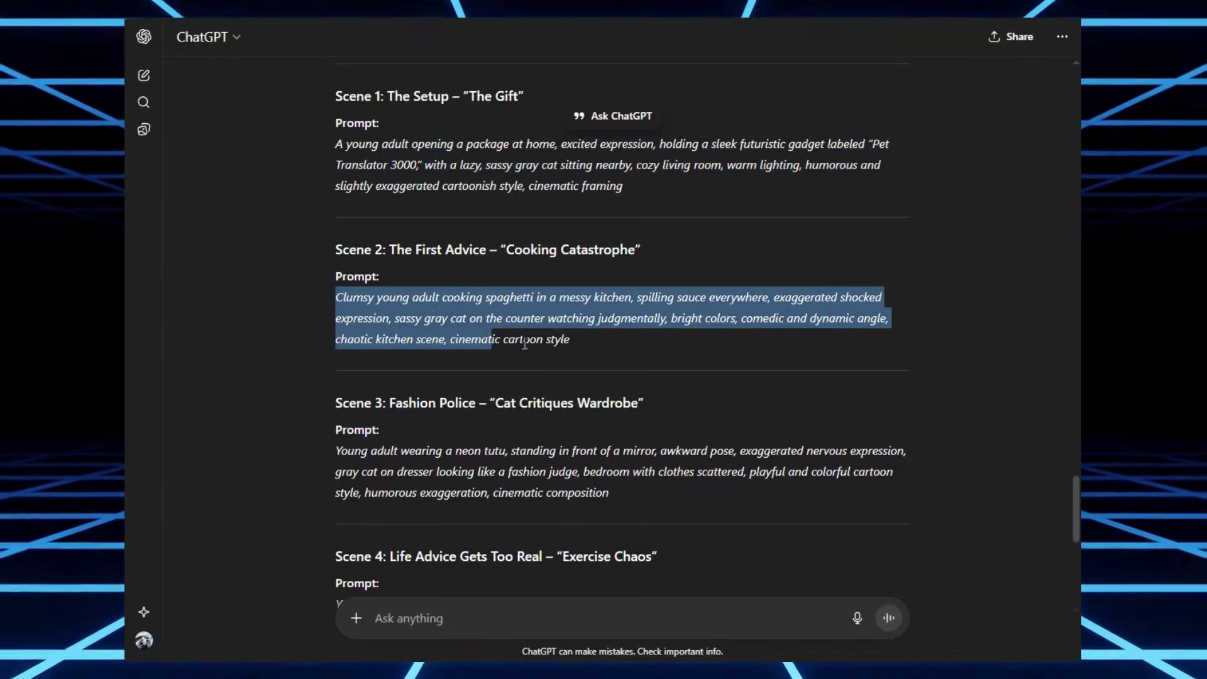
drag(534, 342, 606, 358)
key(ctrl+c)
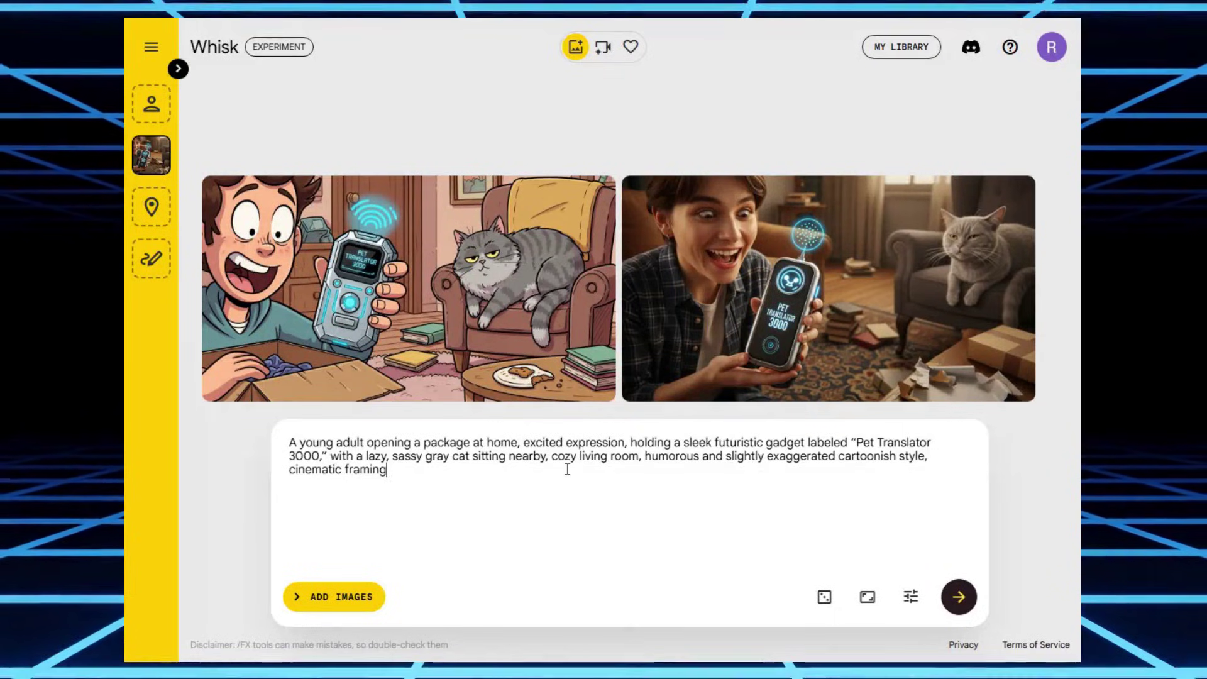
key(ctrl+a)
key(ctrl+v)
click(959, 597)
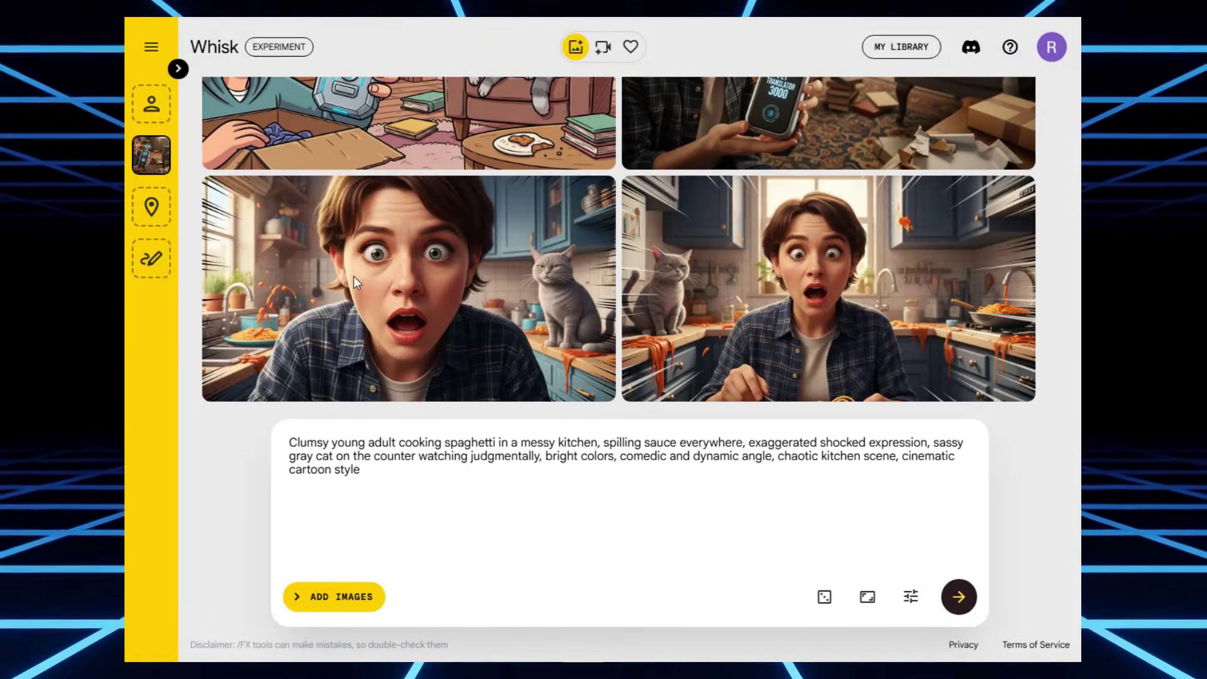
- Replace the Whisk prompt with the Scene 3 mirror-tutu prompt and generate its images
drag(360, 470, 271, 447)
key(BackSpace)
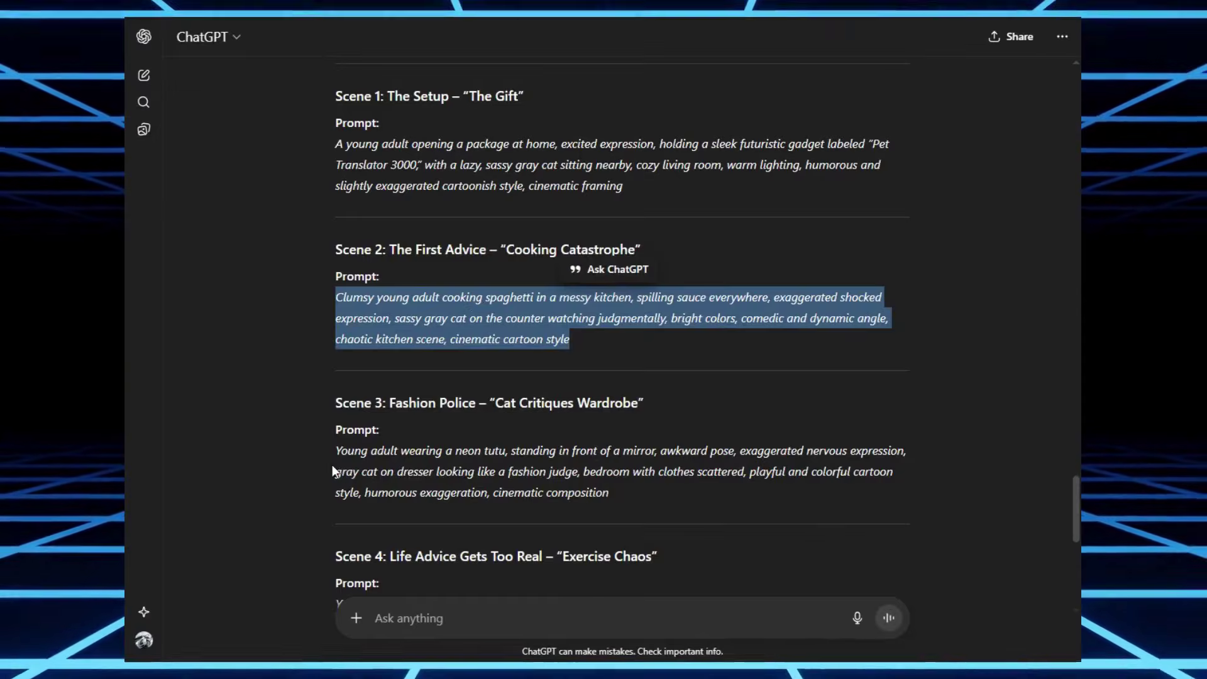
drag(333, 450, 631, 511)
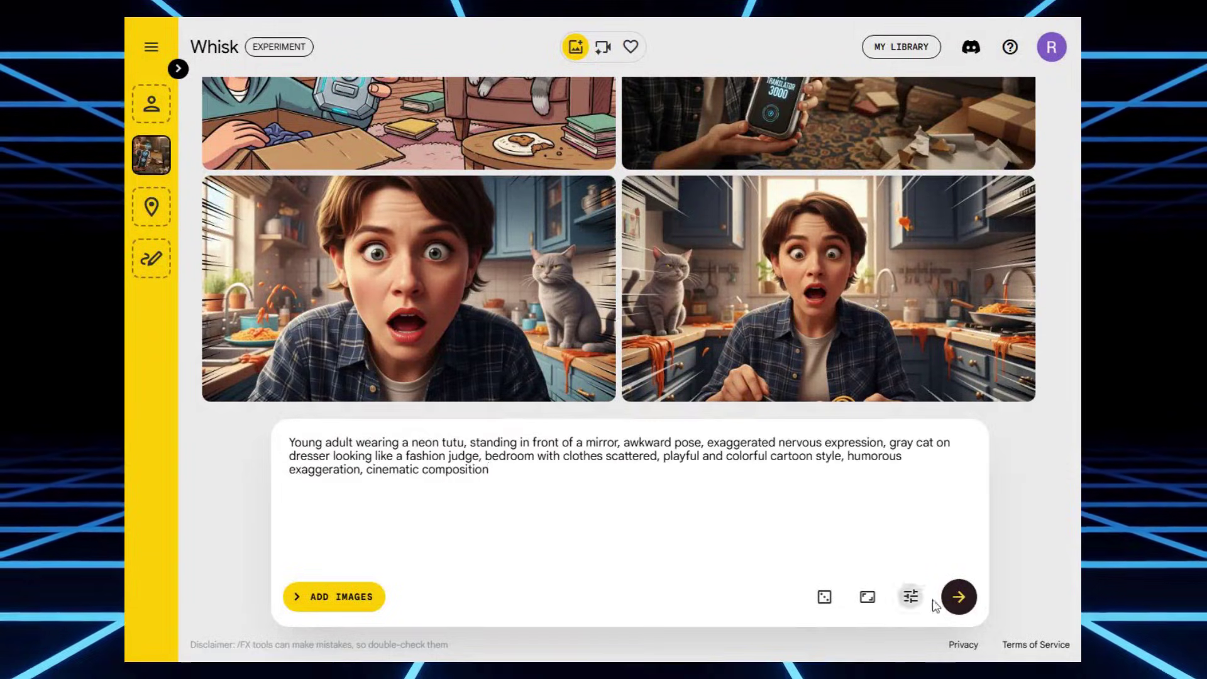
click(959, 597)
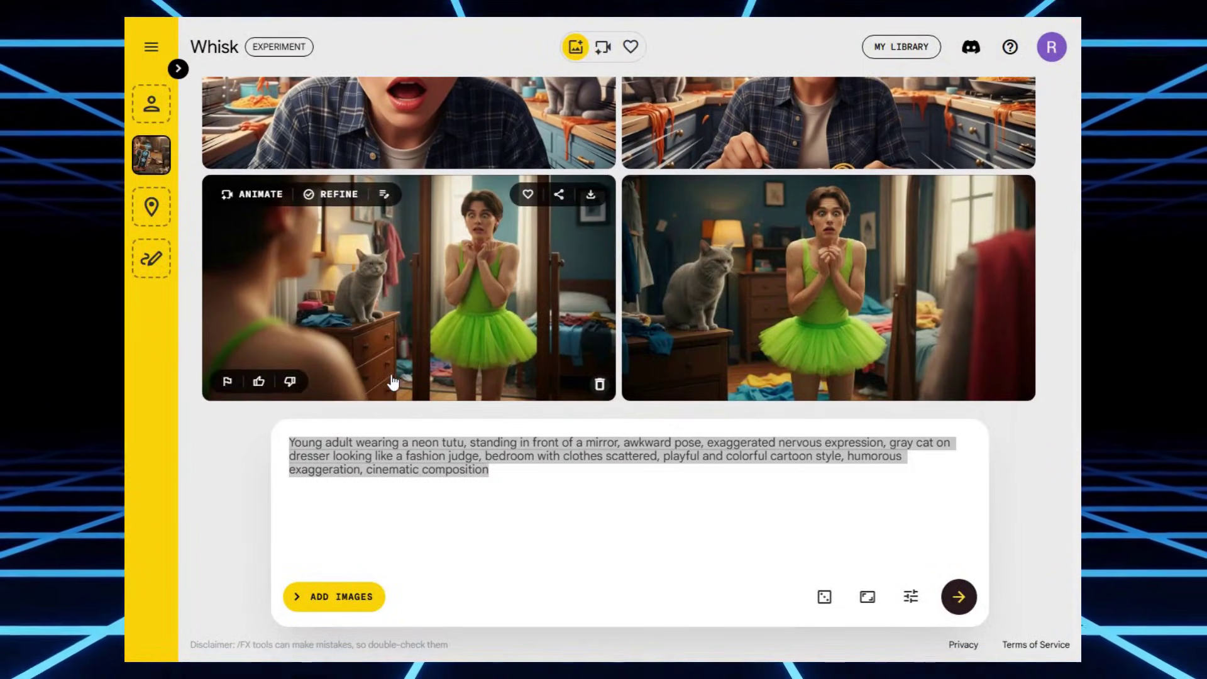
- Paste the park orange-juggling prompt over the old one and generate its images
click(409, 470)
key(ctrl+a)
text(Young adult running backwards in a park juggling oranges, mid-tripping over an orange, exhausted but determined expression, people in the background staring and filming with smartphones, gray cat sitting on fence observing smugly, bright outdoor lighting, exaggerated cartoon humor, cinematic wide shot)
click(964, 602)
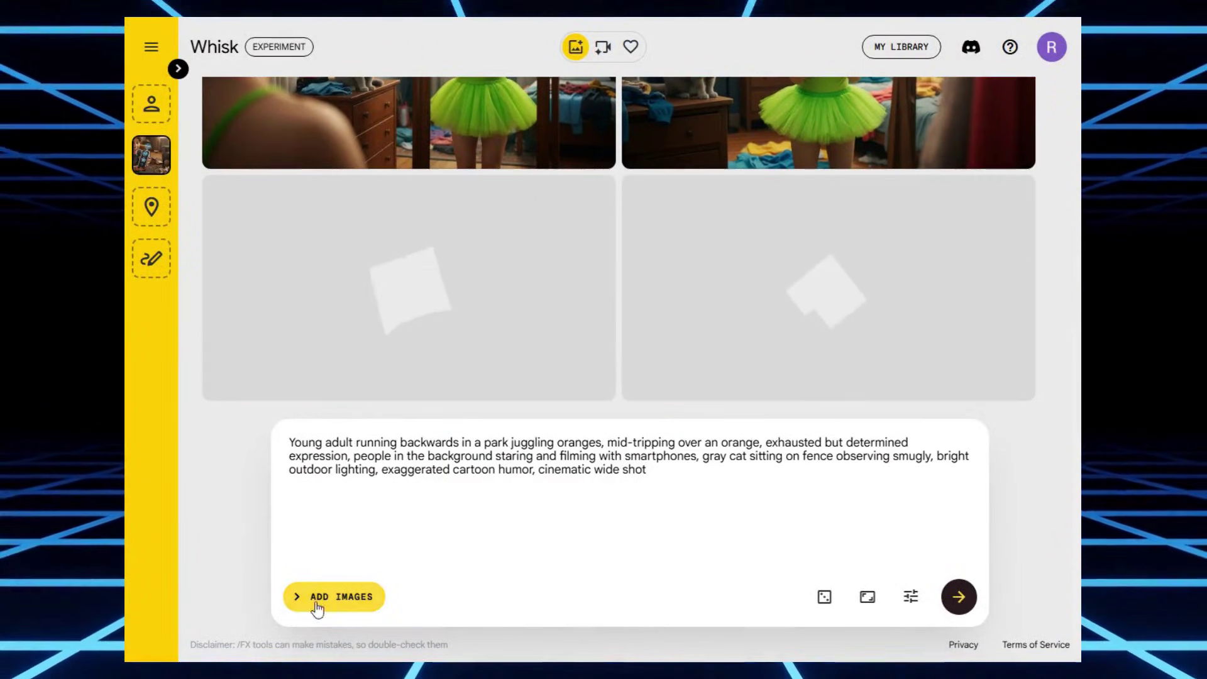
- Generate the couch scene images from its pasted prompt, then return to ChatGPT
click(466, 478)
key(ctrl+a)
text(Young adult sitting on a couch, messy, orange-stained, still wearing neon tutu, smiling and exhausted, gray cat sitting on lap purring, cozy living room with soft lighting, humorous yet heartwarming cartoon style, cinematic close-up shot)
click(957, 594)
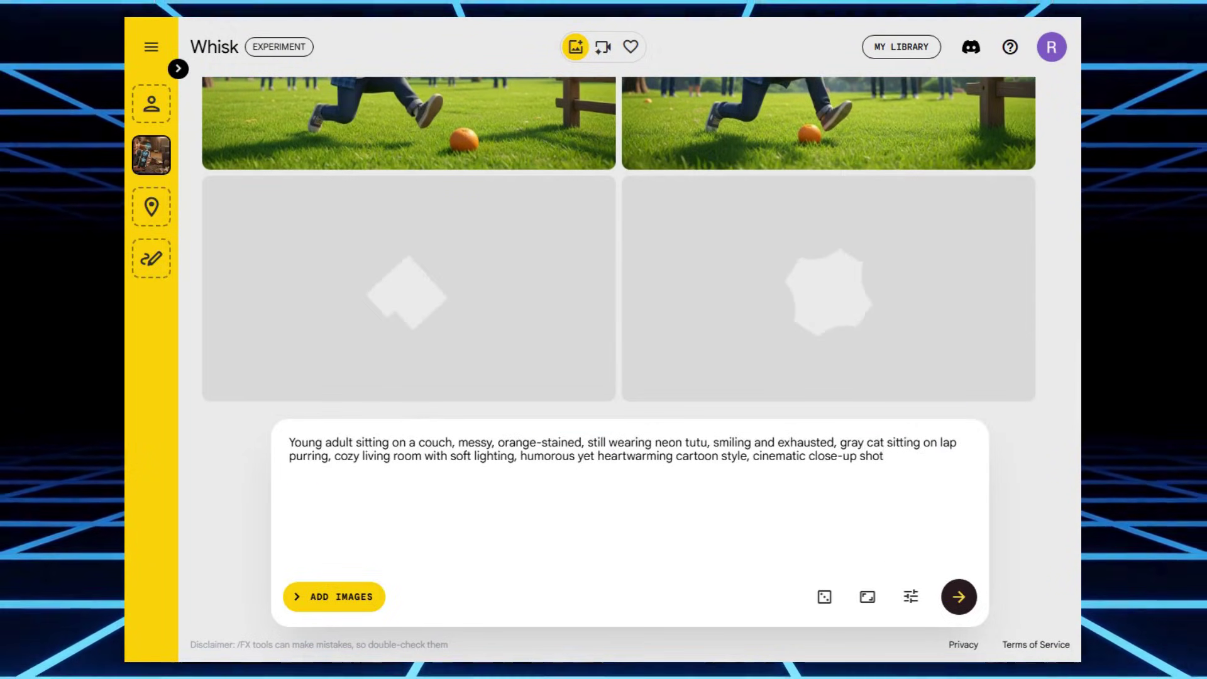
scroll(360, 440, up, 5)
scroll(360, 440, down, 5)
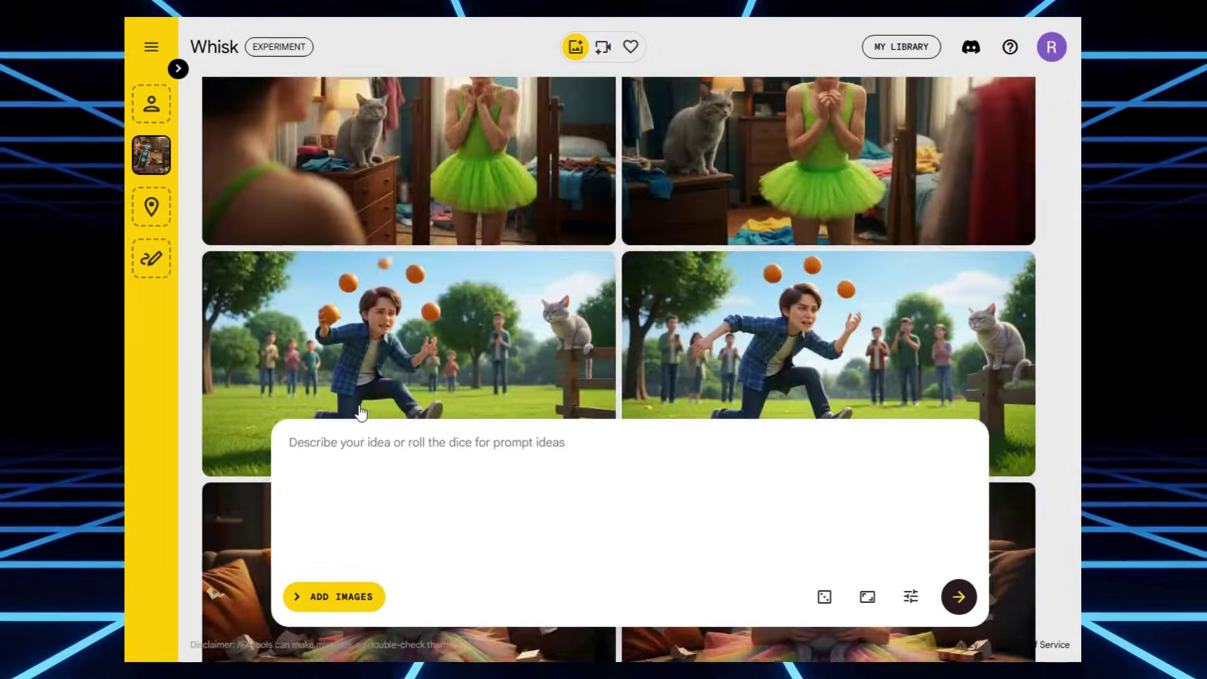
key(alt+Tab)
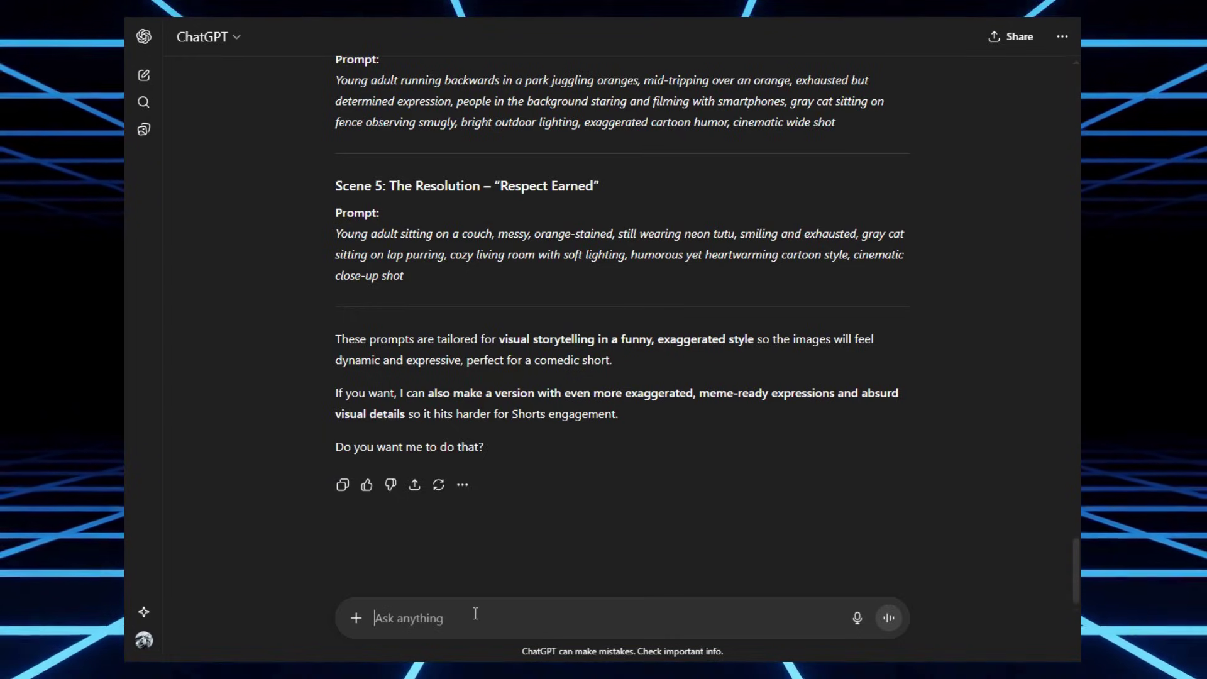
- Ask ChatGPT for Google Whisk prompts to animate these images, including voice narration
text(give m)
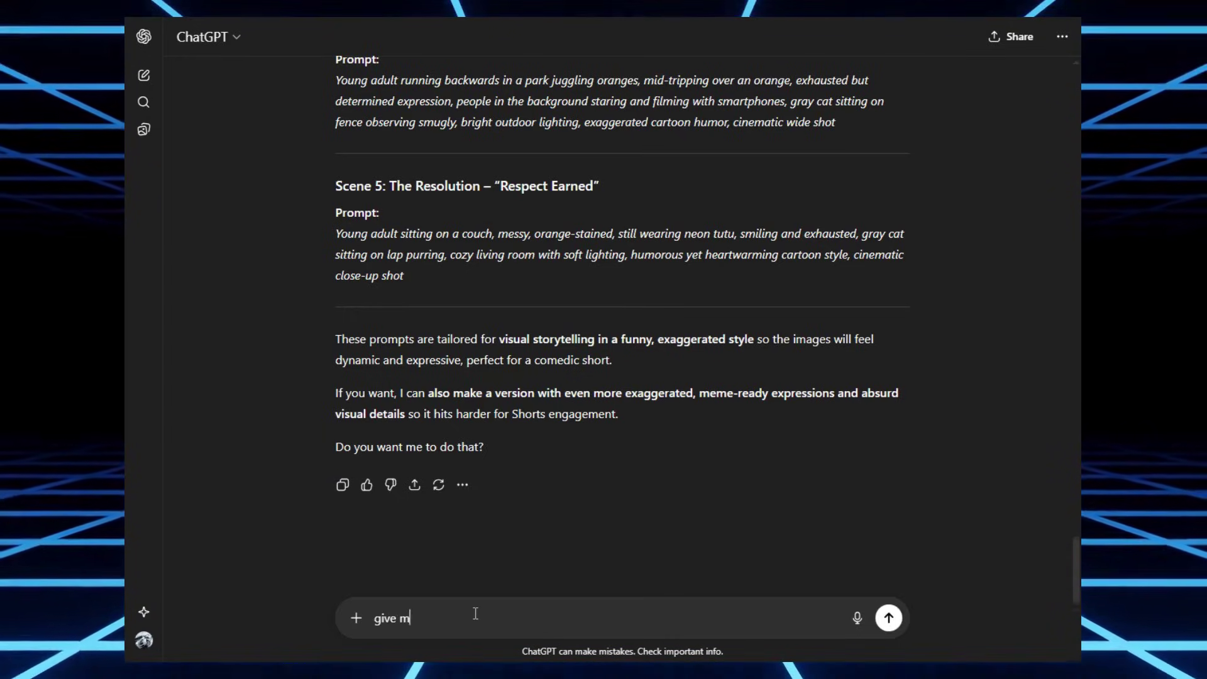
text(e)
text(prompts for animate these images by using google whisk Ai. Include the voice narrations into these prompts)
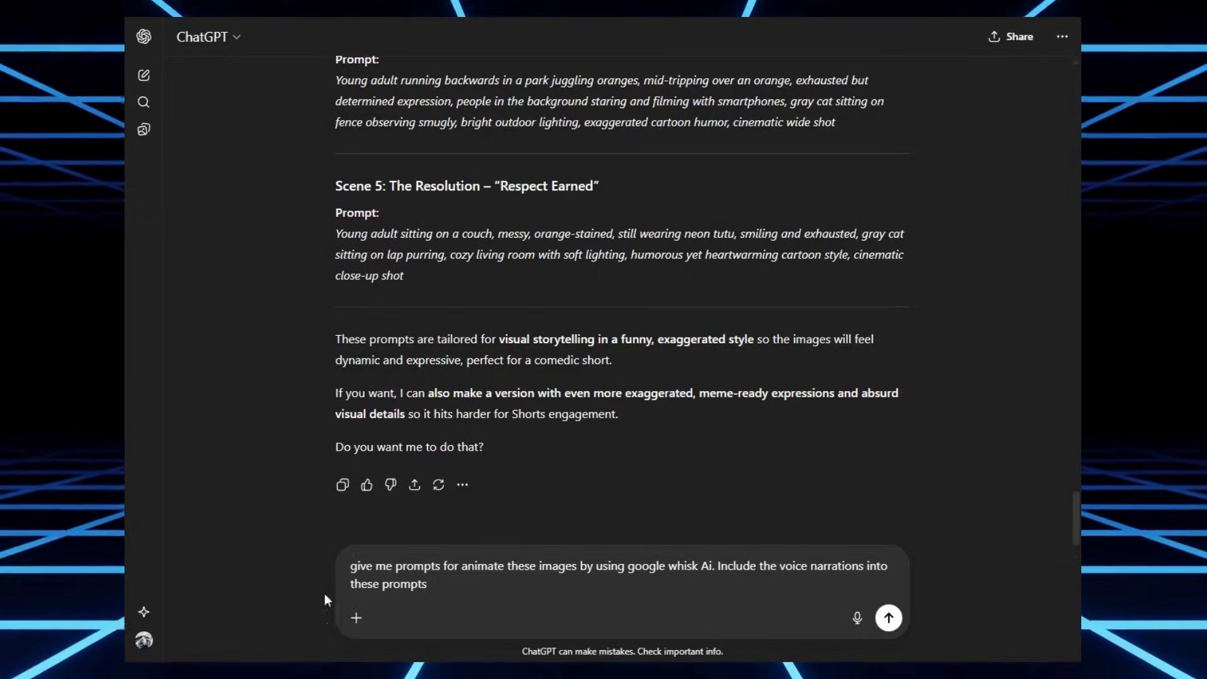
drag(350, 565, 500, 568)
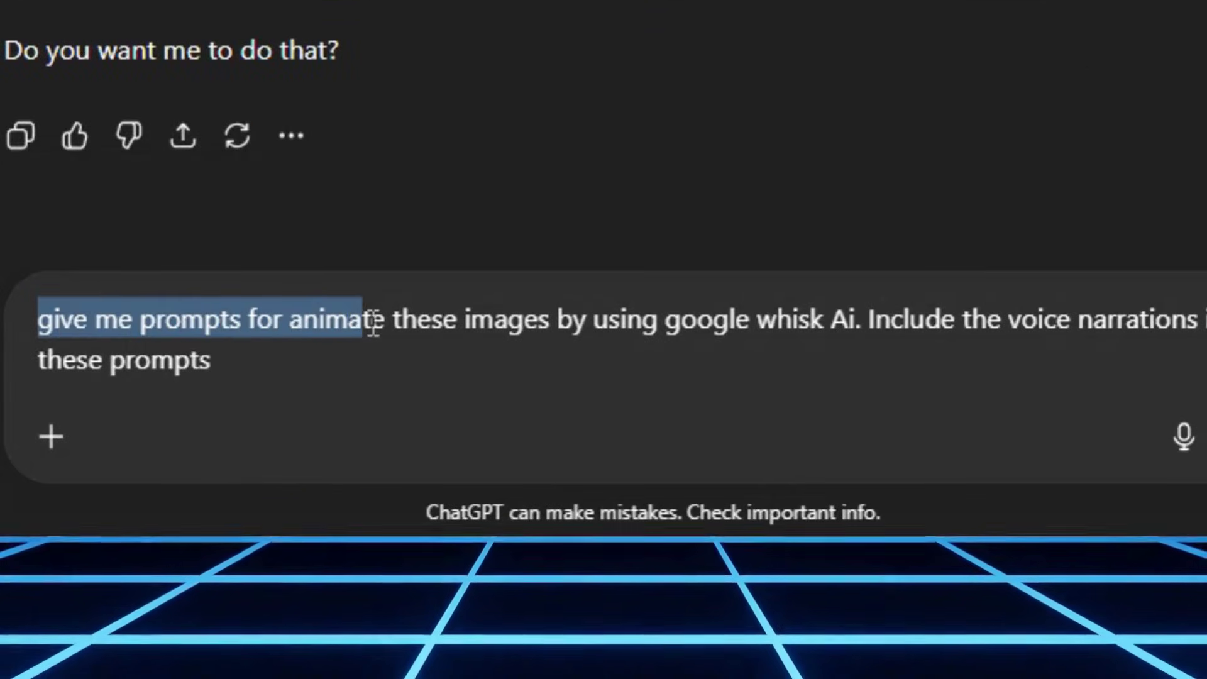
drag(374, 324, 1200, 370)
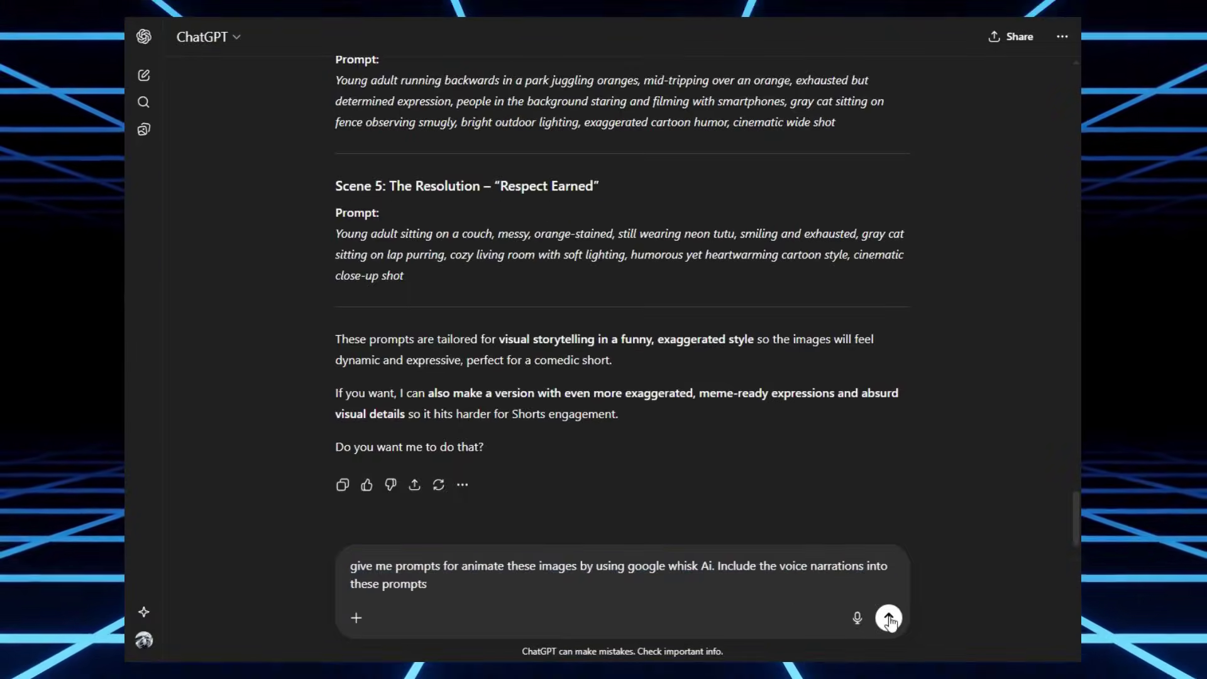
click(924, 604)
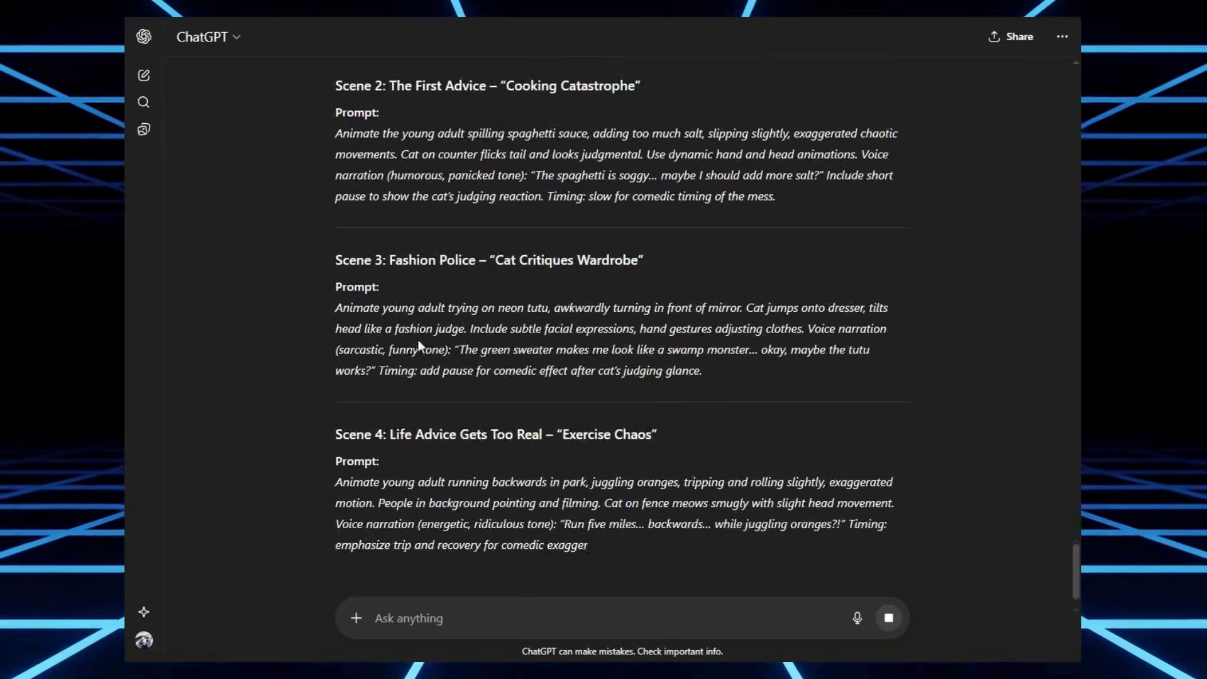
scroll(419, 345, up, 10)
drag(335, 284, 394, 378)
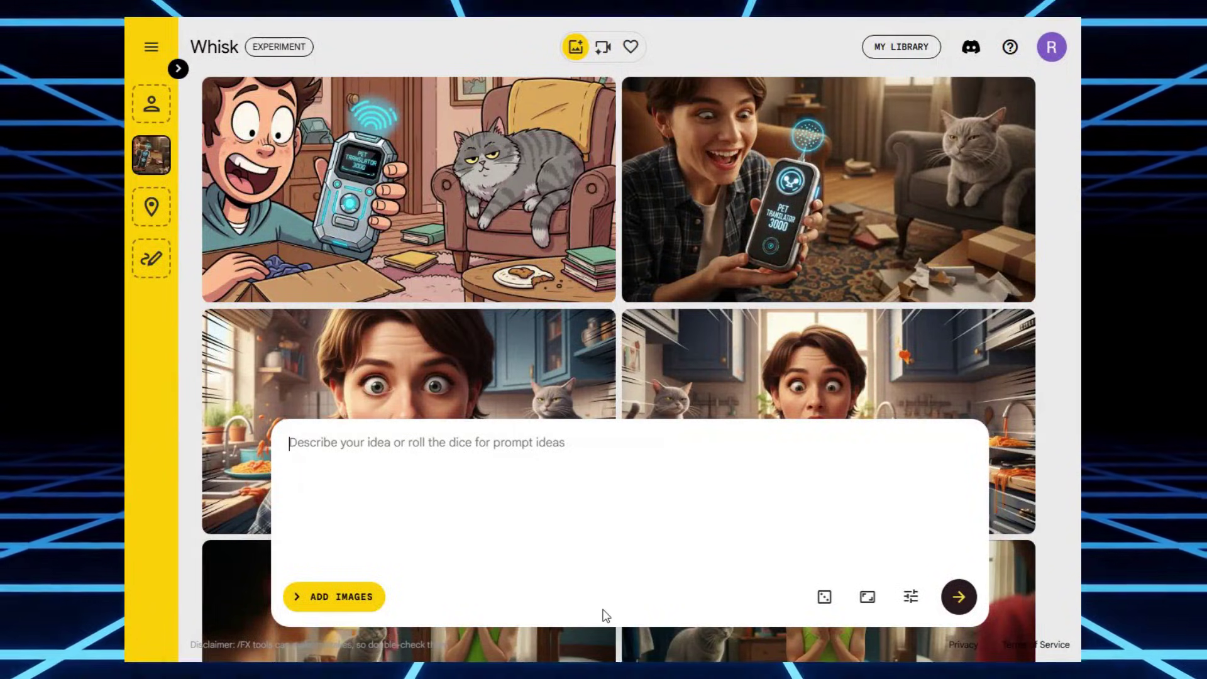
- Animate the Pet Translator 3000 unboxing image using the pasted Scene 1 narrated prompt
mouse_move(862, 206)
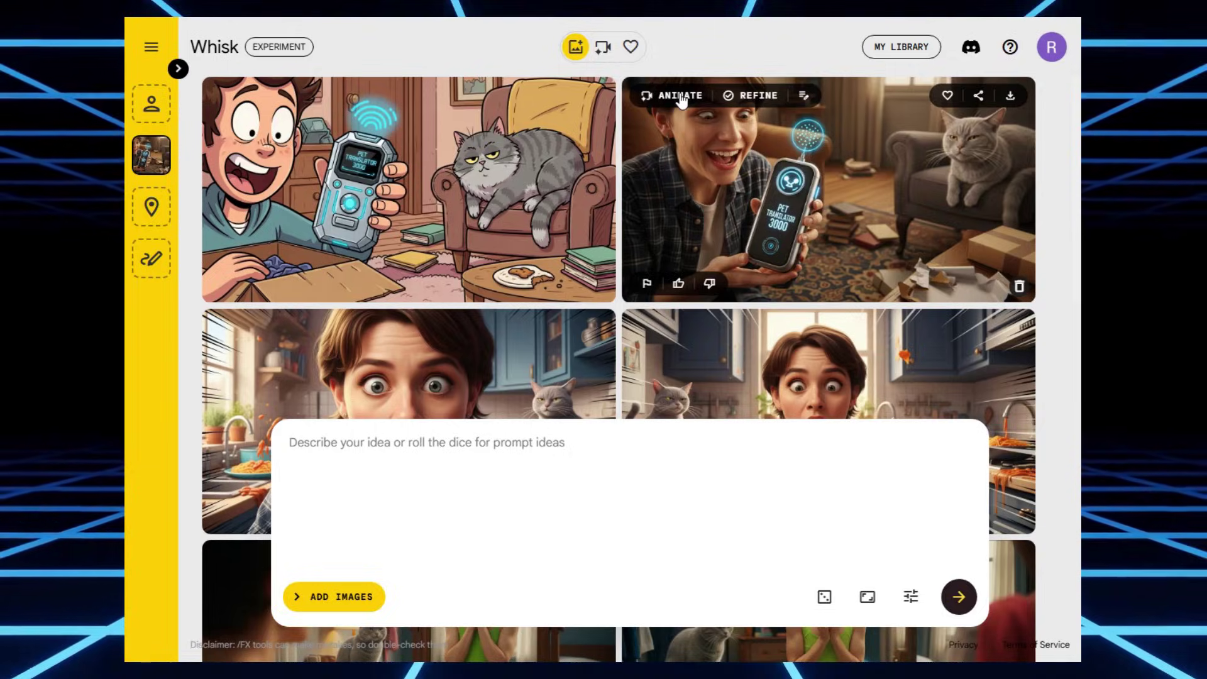
click(515, 265)
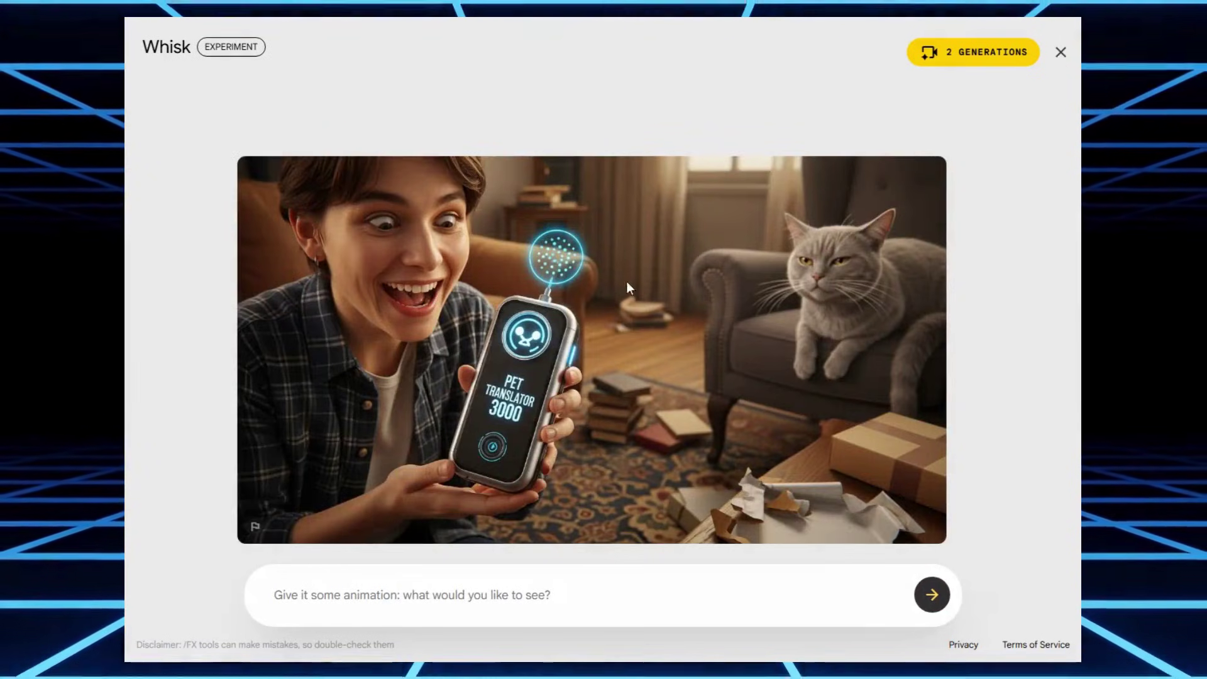
click(490, 610)
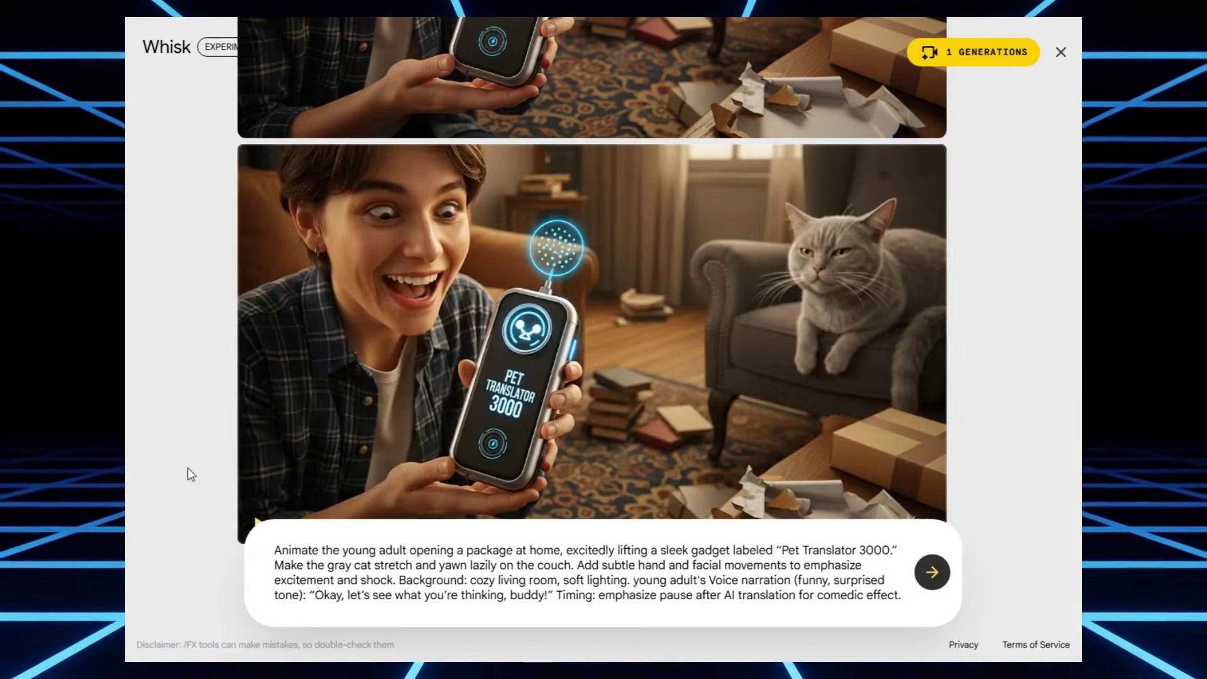
mouse_move(434, 290)
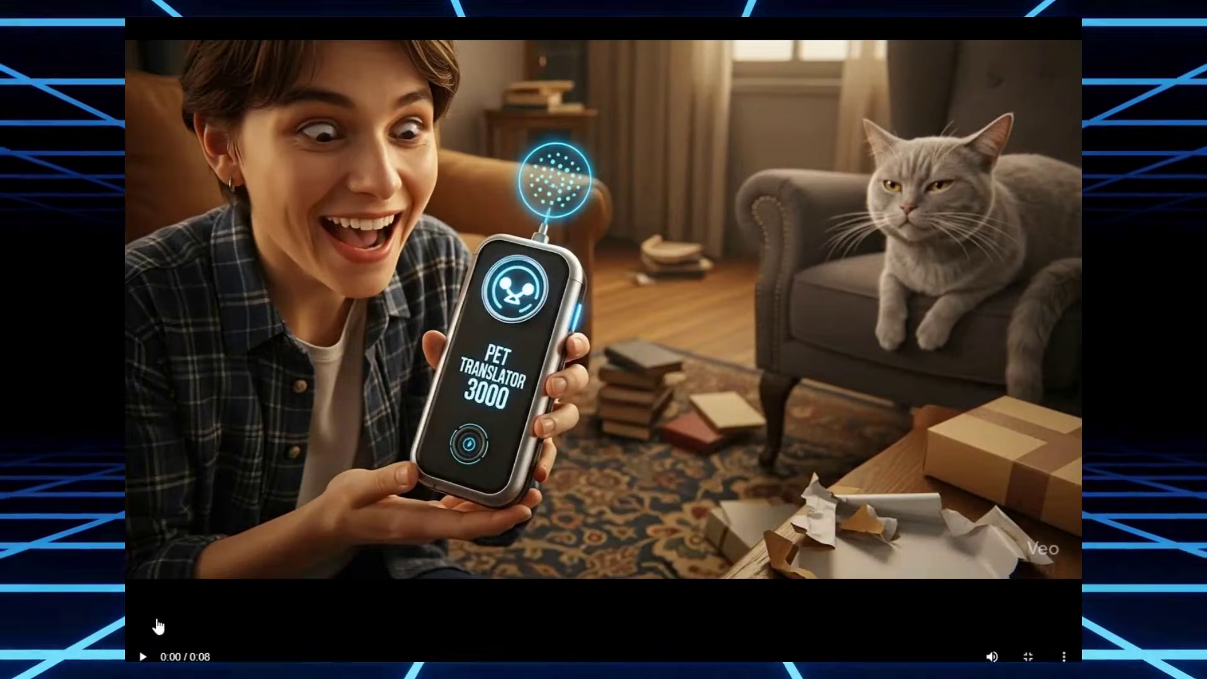
- Play the generated Scene 1 animated clip
click(142, 655)
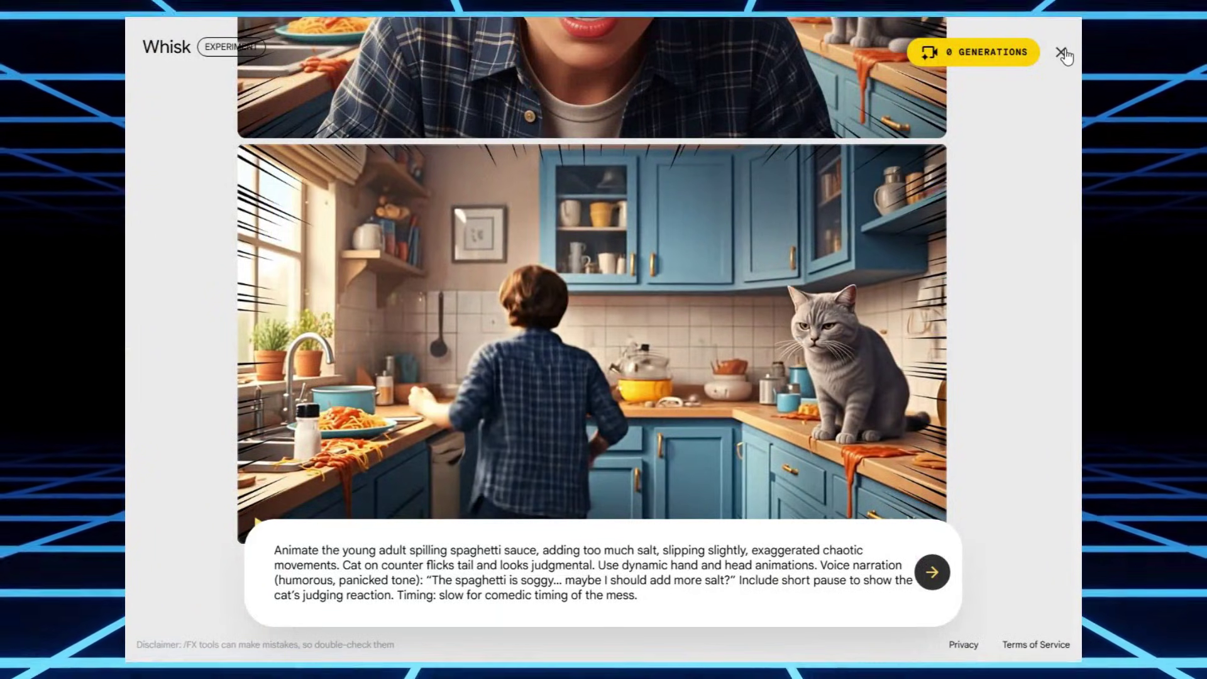
click(1061, 55)
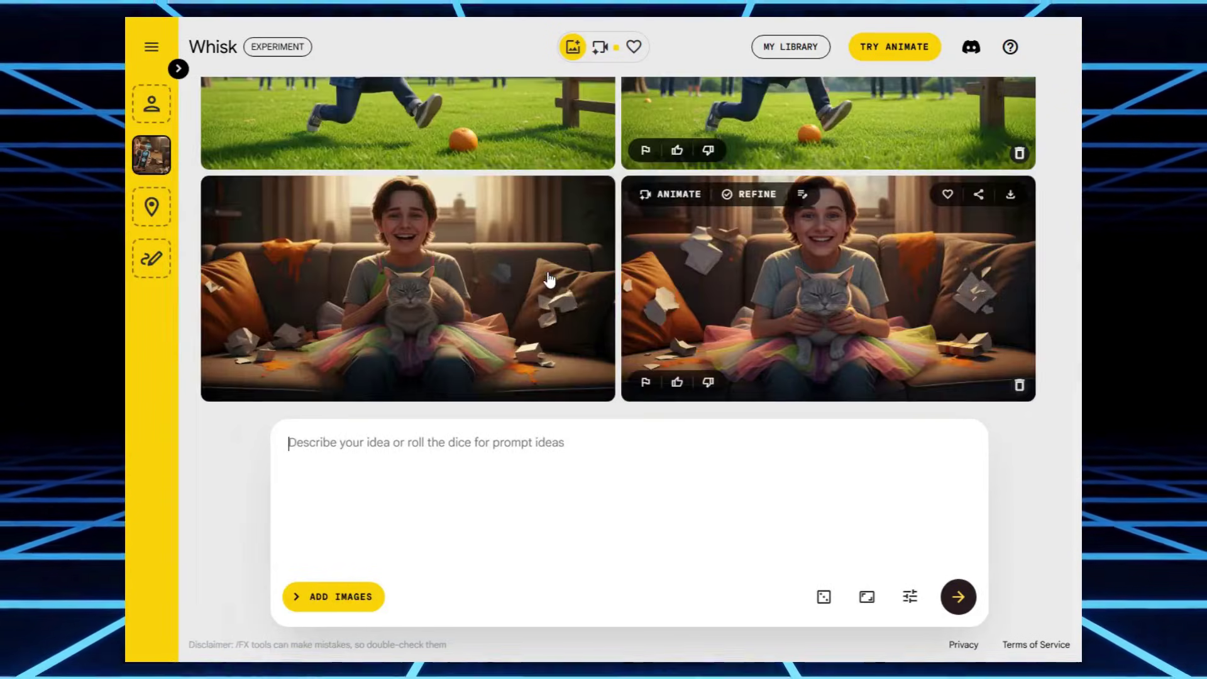
scroll(484, 218, up, 8)
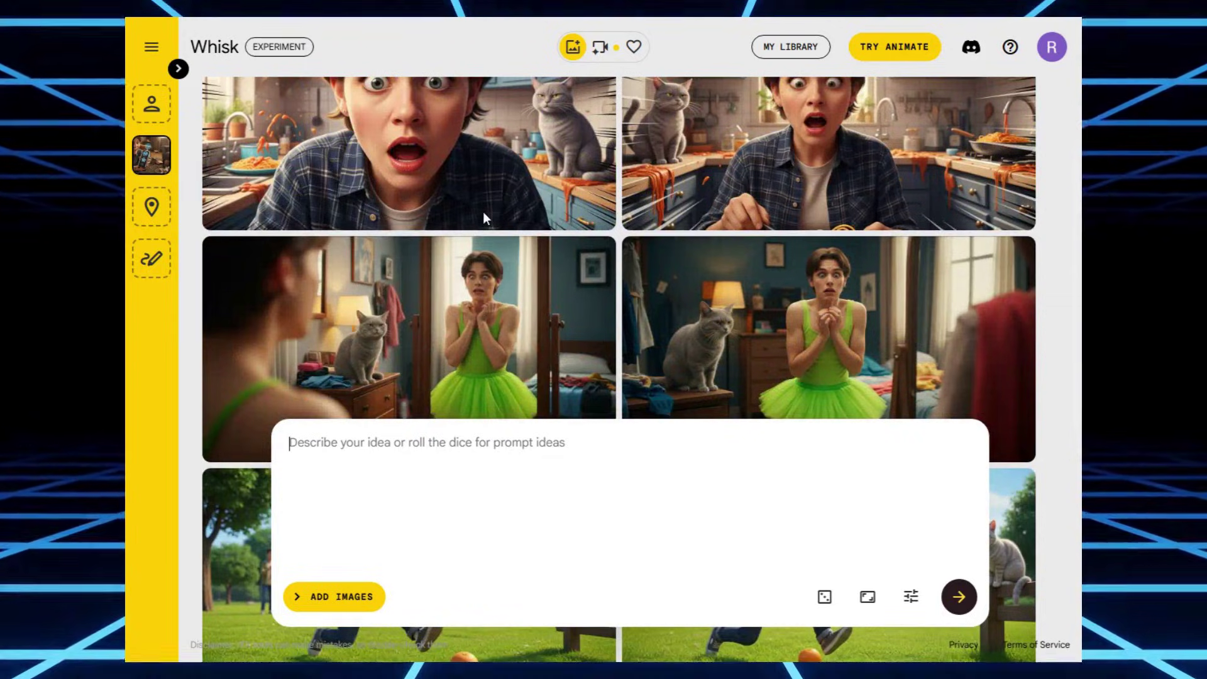
scroll(484, 215, down, 7)
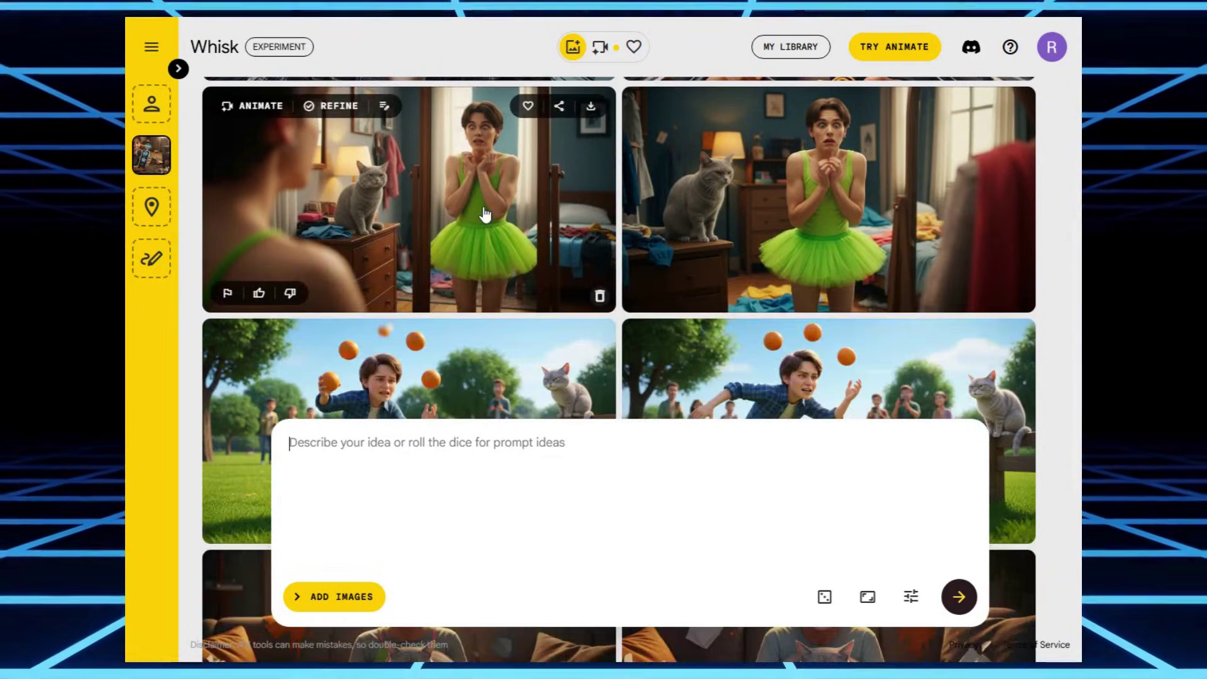
scroll(483, 213, down, 1)
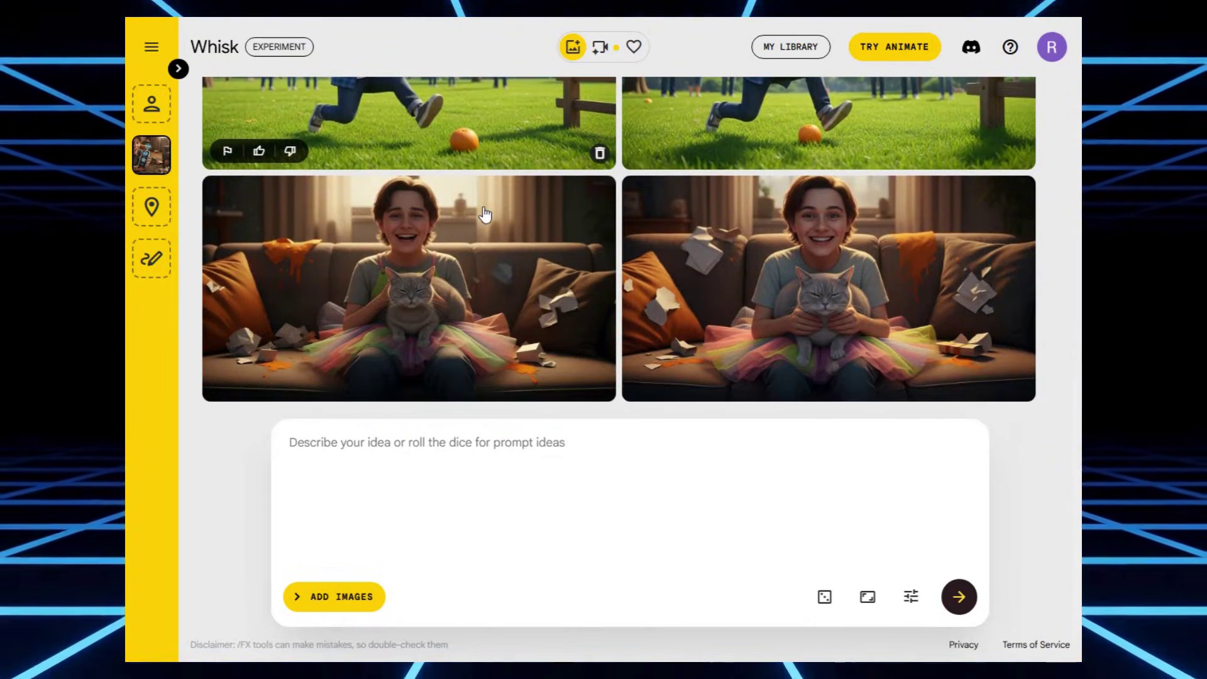
scroll(484, 210, up, 7)
scroll(482, 206, up, 3)
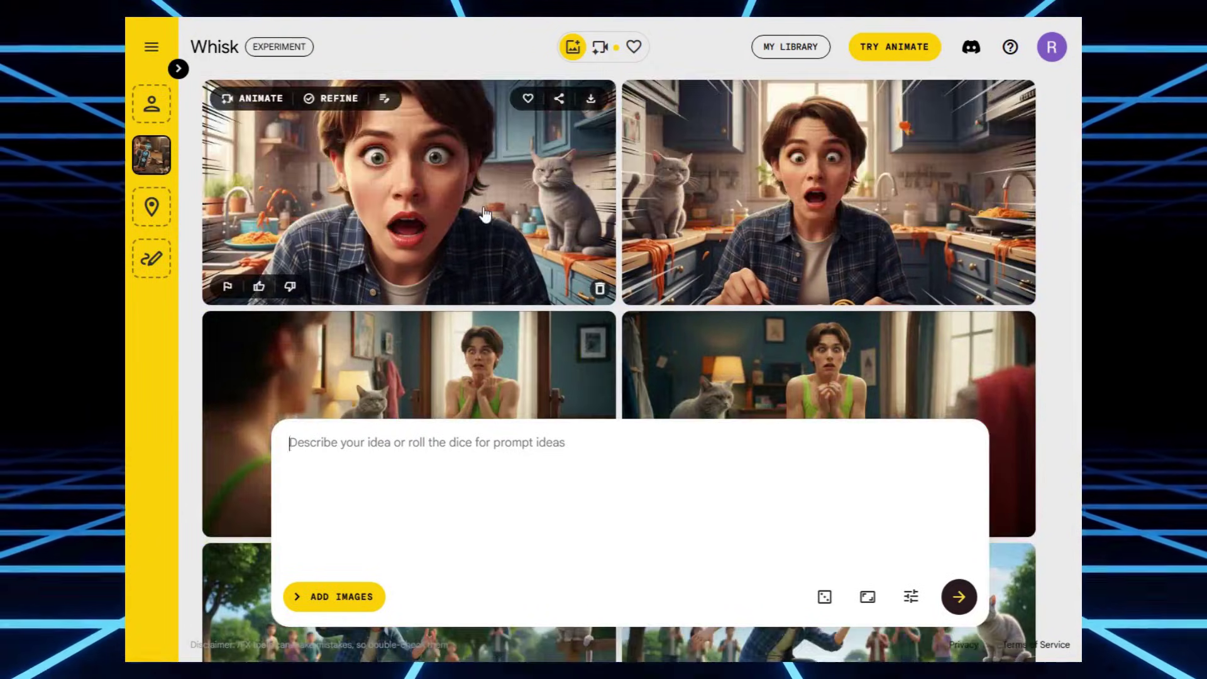